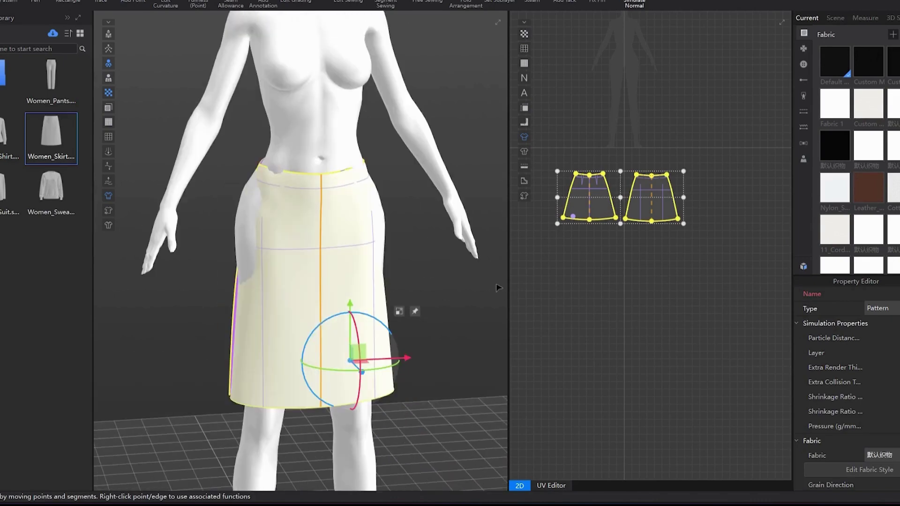
Try to simulate the skirt on the avatar
key(space)
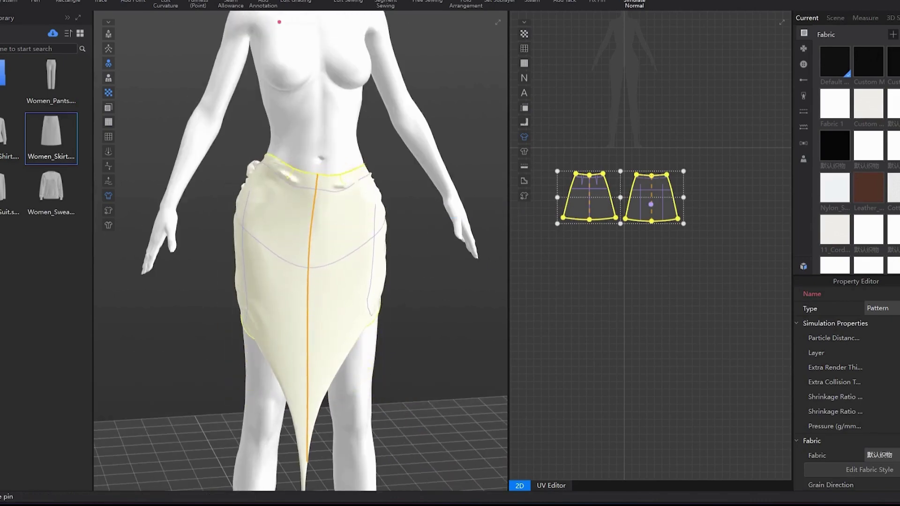
key(8)
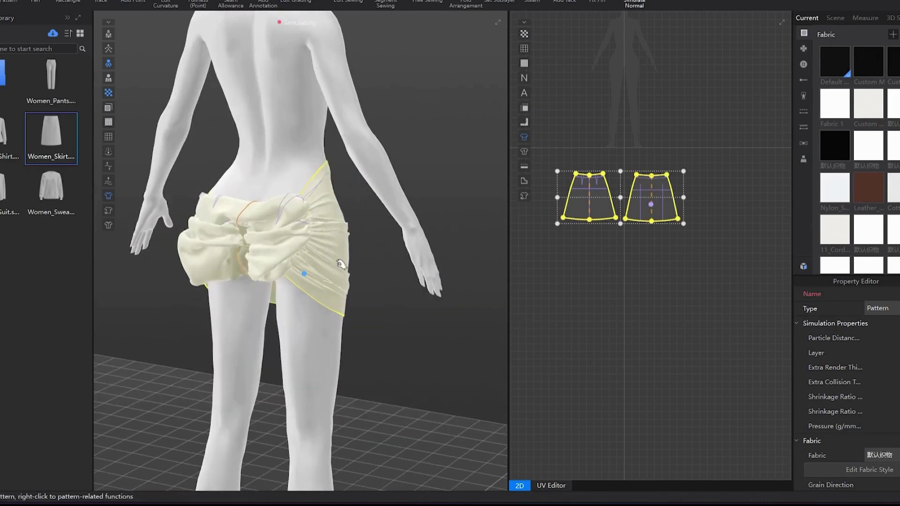
key(super)
click(363, 86)
key(z)
key(ctrl+z)
key(ctrl+z)
right_drag(266, 194, 262, 193)
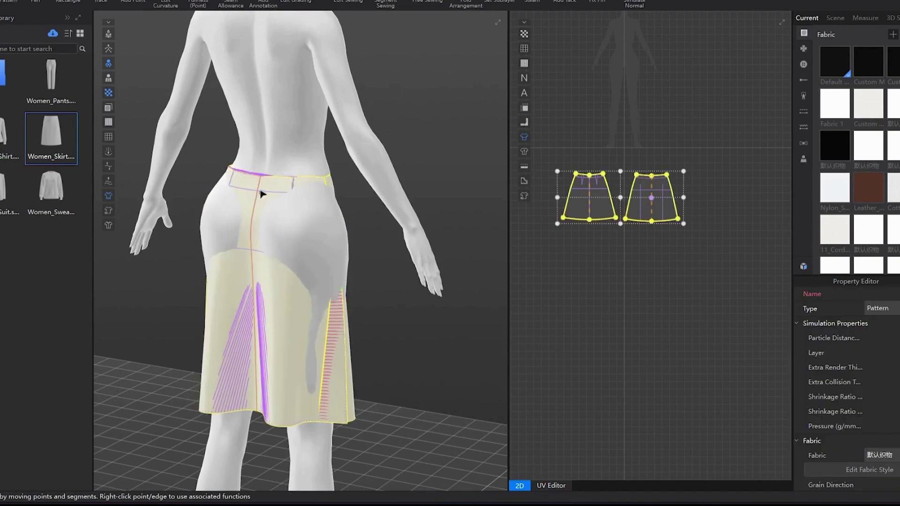
Select both skirt panels and move them backward and up relative to the avatar
drag(262, 193, 207, 211)
click(410, 151)
right_drag(337, 116, 406, 86)
drag(557, 148, 705, 255)
right_drag(319, 300, 375, 314)
drag(112, 412, 157, 407)
right_drag(413, 324, 237, 301)
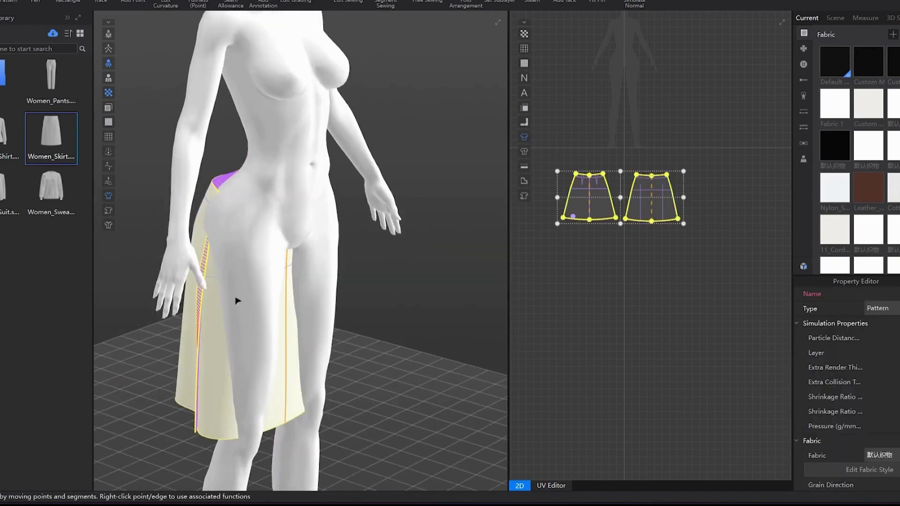
drag(207, 305, 221, 280)
Move the front skirt panel forward until it sits in front of the avatar's hips
right_click(718, 242)
key(q)
click(663, 199)
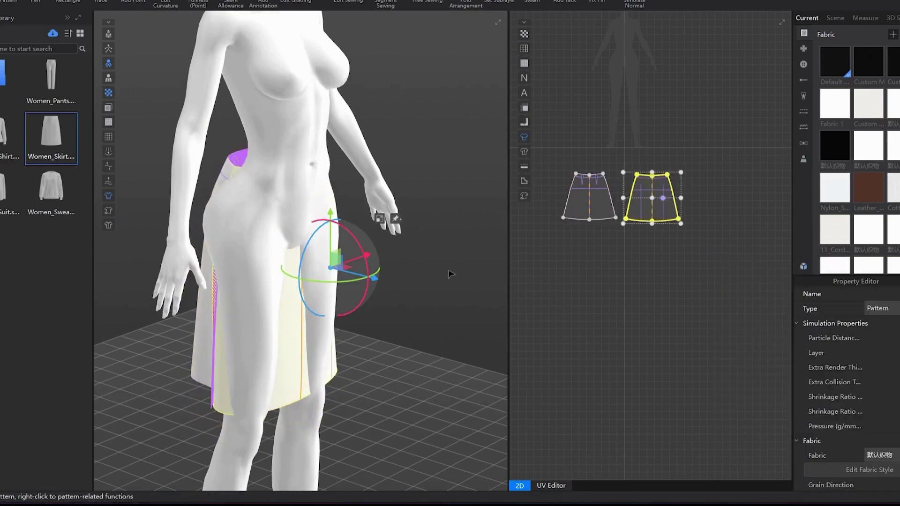
drag(374, 278, 408, 286)
right_drag(462, 281, 406, 273)
drag(439, 280, 423, 280)
right_drag(467, 267, 425, 261)
right_click(434, 267)
click(417, 275)
Delete the unwanted sewing lines on the back skirt panel's waist and hem edges
middle_drag(426, 261, 312, 232)
scroll(625, 177, up, 5)
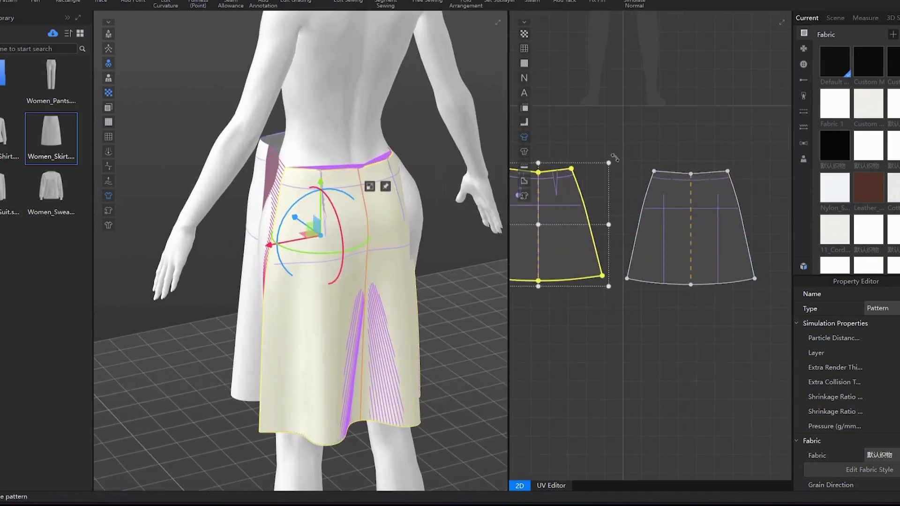
right_drag(615, 158, 712, 162)
click(629, 117)
key(b)
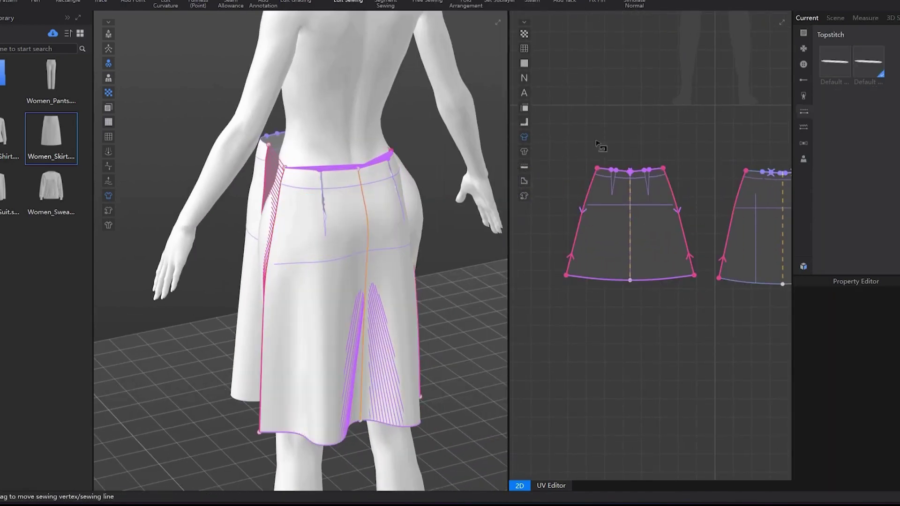
click(653, 299)
key(Delete)
click(653, 280)
key(Delete)
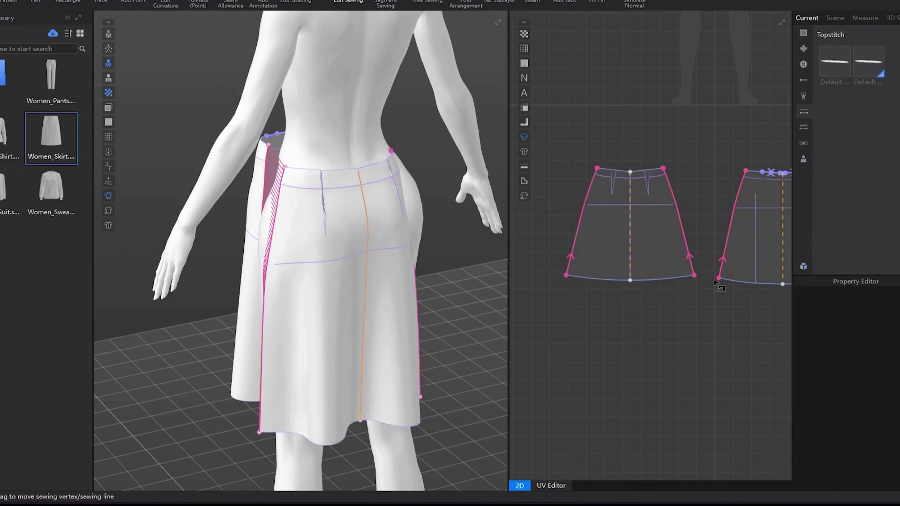
Delete the unwanted sewing on the front skirt panel's waist edge, keeping the side seams
middle_drag(733, 218, 607, 233)
click(670, 187)
key(Delete)
right_drag(446, 230, 657, 217)
right_drag(269, 144, 352, 120)
Adjust the back panel's position behind the avatar and simulate the skirt
key(q)
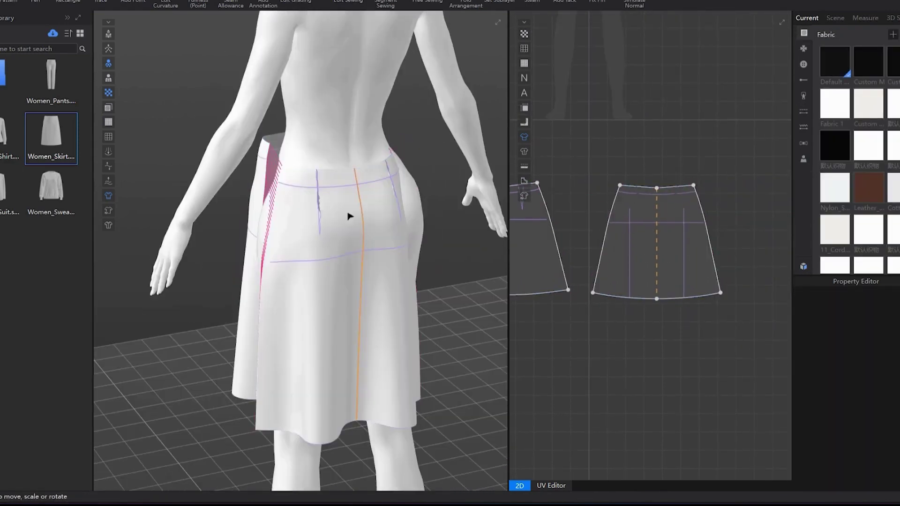
drag(350, 213, 382, 210)
key(space)
right_drag(338, 165, 480, 132)
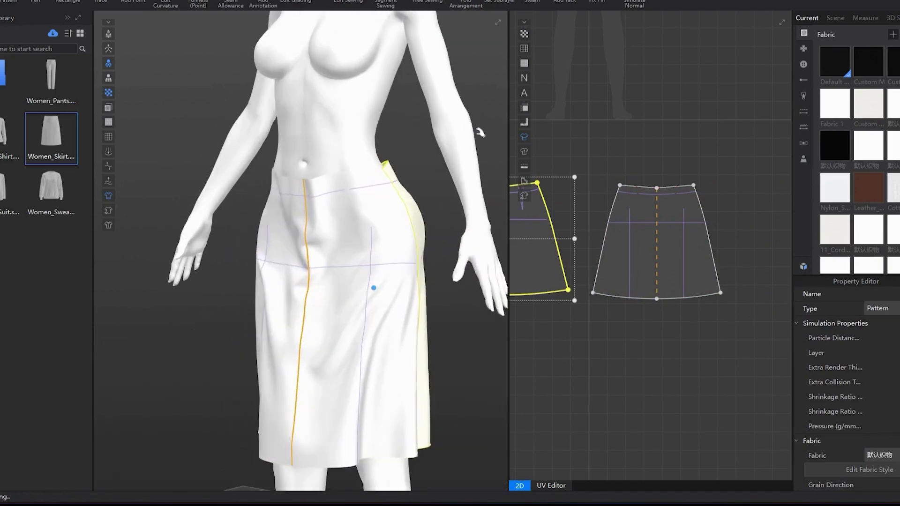
right_drag(392, 235, 427, 187)
key(2)
scroll(650, 177, down, 4)
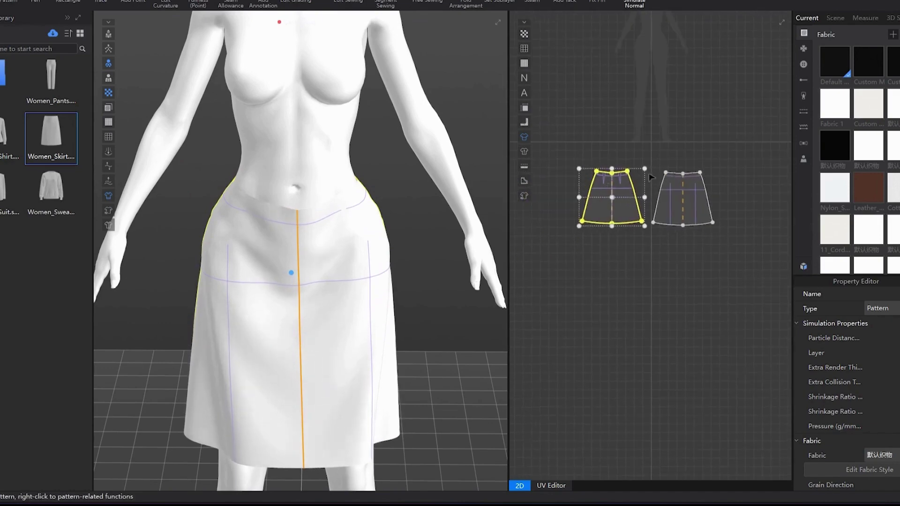
Widen both skirt panels slightly together and simulate the skirt again
right_click(471, 151)
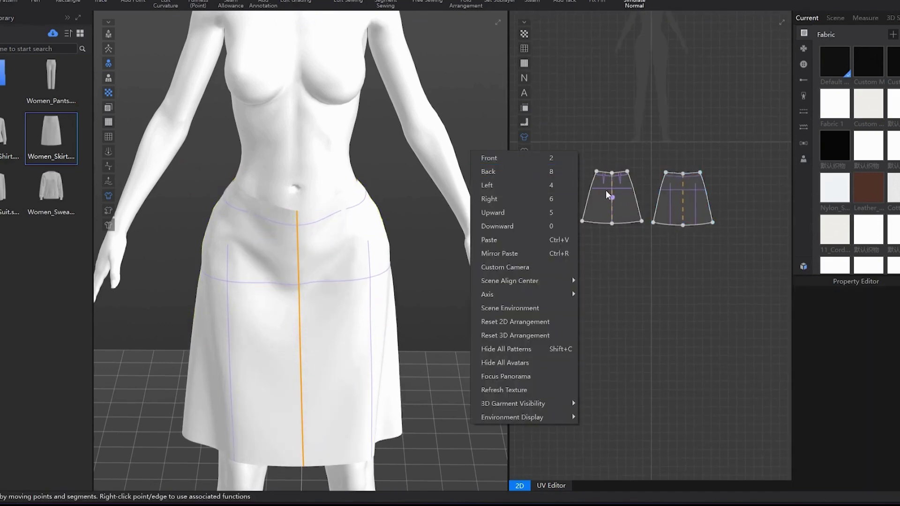
click(600, 187)
shift+click(667, 190)
drag(722, 197, 733, 197)
key(space)
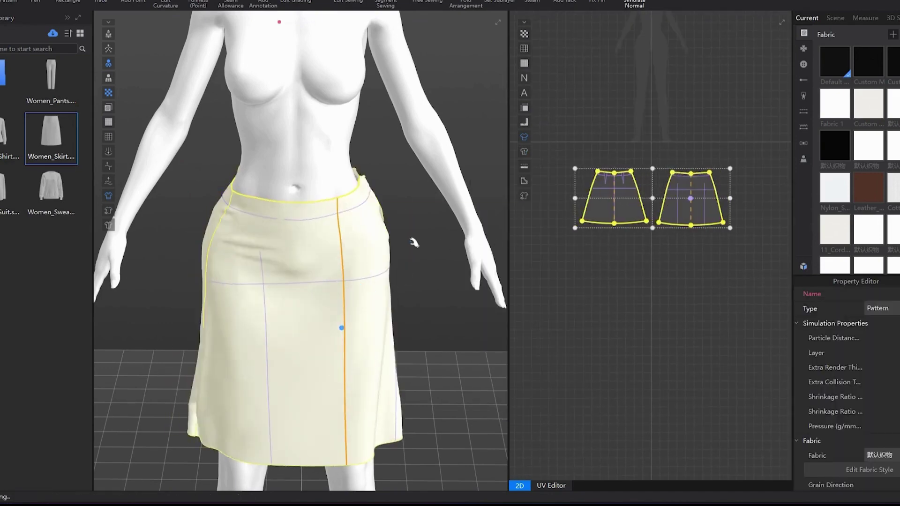
right_drag(310, 216, 402, 221)
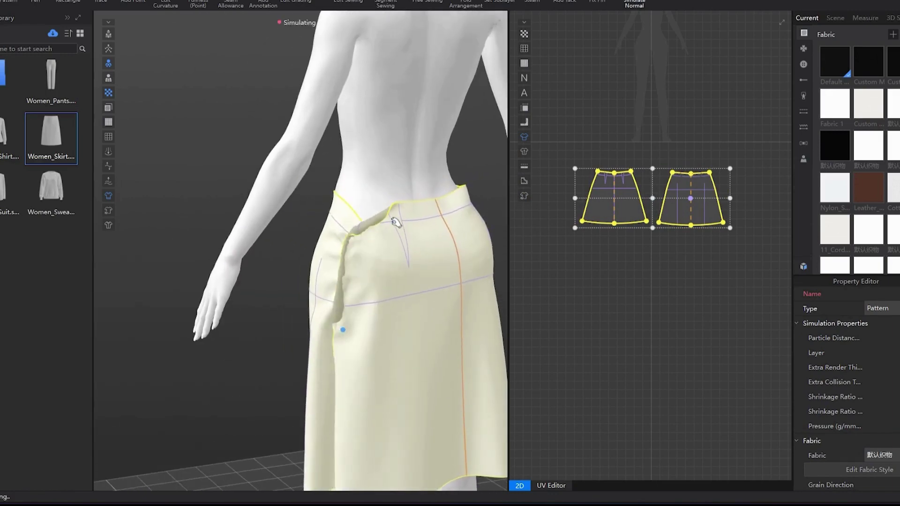
key(space)
Narrow the back skirt panel's waist by moving its side corner point inward along the waist edge
click(557, 190)
scroll(592, 184, up, 3)
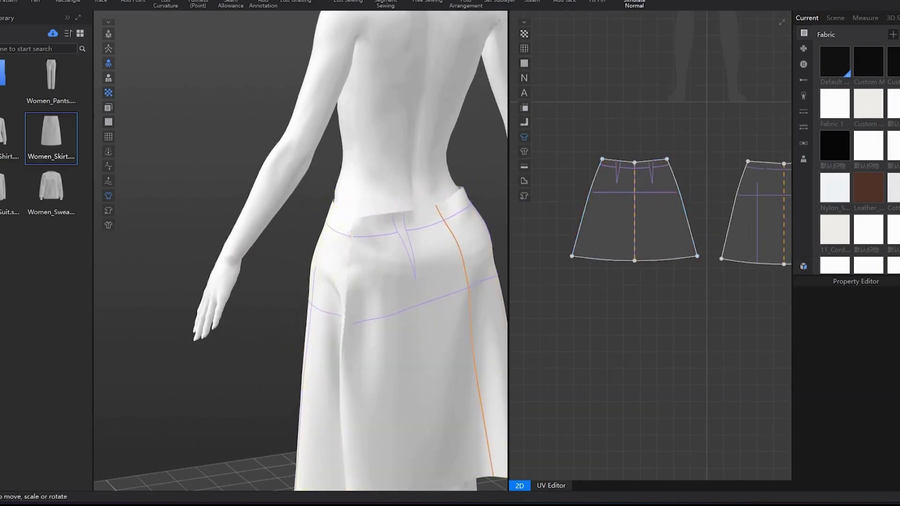
click(349, 2)
right_drag(456, 195, 583, 162)
key(z)
scroll(615, 119, up, 4)
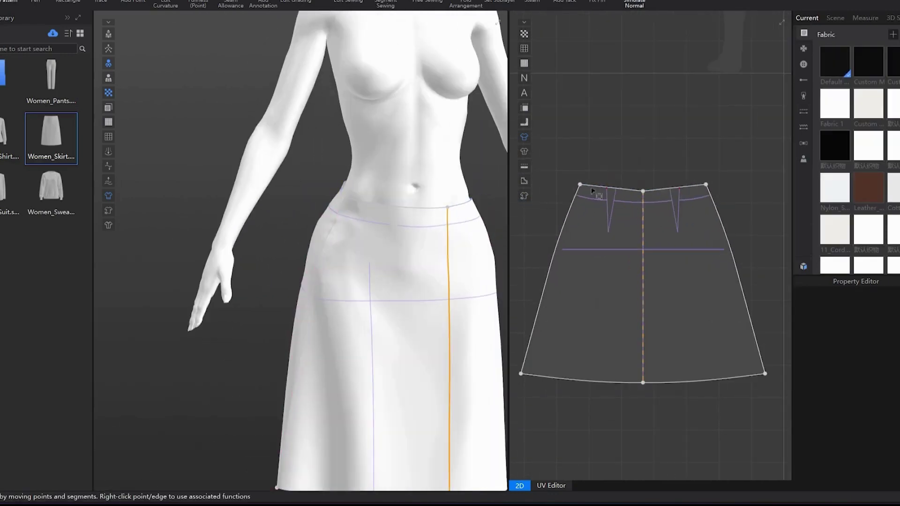
click(619, 191)
scroll(634, 159, down, 5)
Narrow the front skirt panel's waist symmetrically by moving its side corner point inward along the waist edge
middle_drag(659, 145, 495, 185)
scroll(495, 185, up, 1)
scroll(583, 194, up, 4)
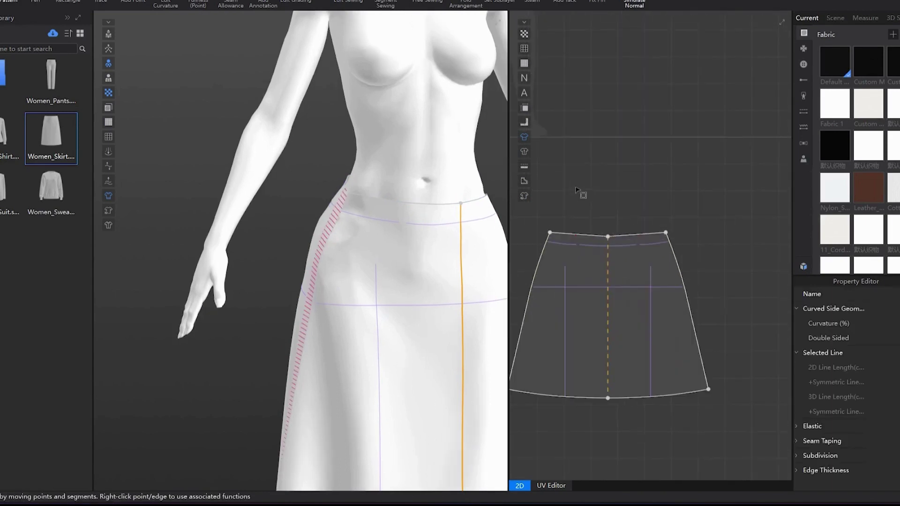
scroll(583, 194, down, 2)
scroll(566, 205, up, 4)
click(571, 216)
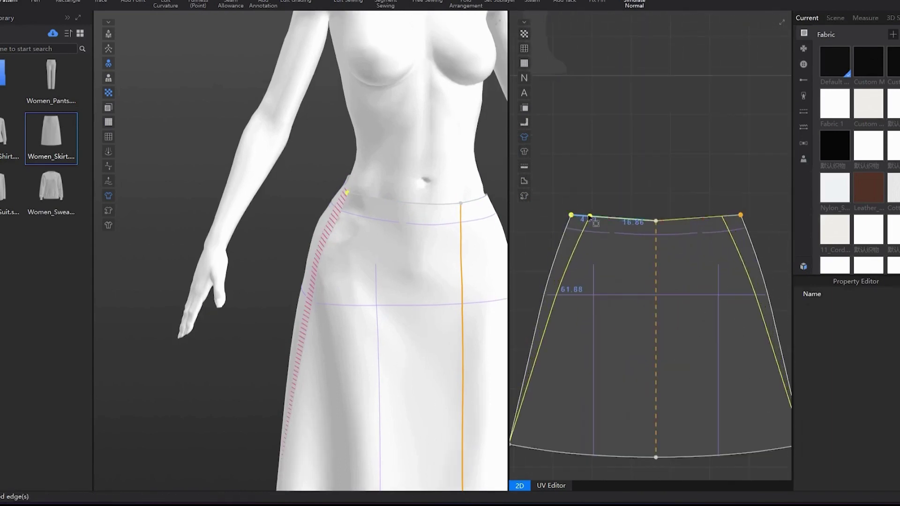
drag(591, 217, 589, 217)
Simulate the resized skirt and pull it up into place on the avatar's waist
key(space)
right_drag(462, 210, 243, 224)
drag(412, 226, 414, 181)
right_drag(375, 202, 521, 219)
right_drag(411, 218, 428, 211)
click(275, 257)
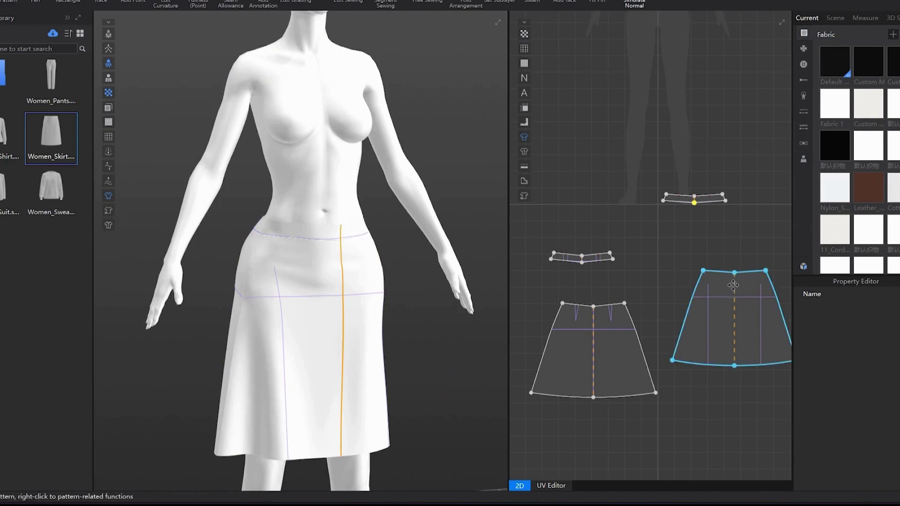
Shape the front waistband seam into a V by lowering the centre points of the waistband's lower edge and the front panel's upper edge
click(733, 285)
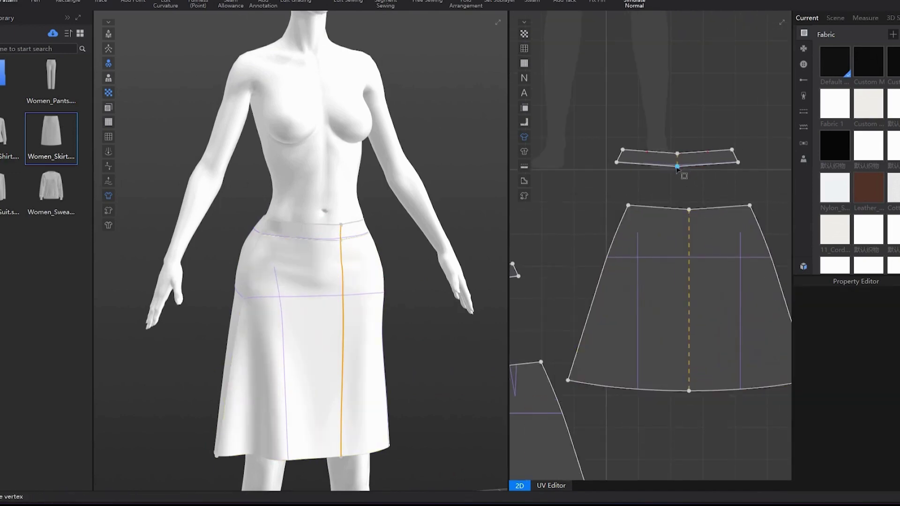
drag(677, 167, 681, 176)
drag(692, 227, 692, 227)
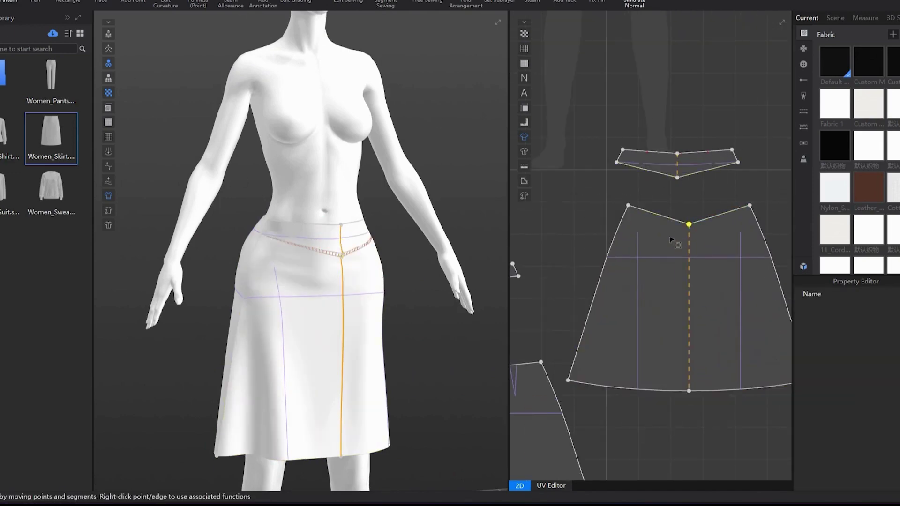
Replace the front panel's centre symmetry line with an internal line and cut and sew the panel along it
right_click(690, 306)
click(699, 311)
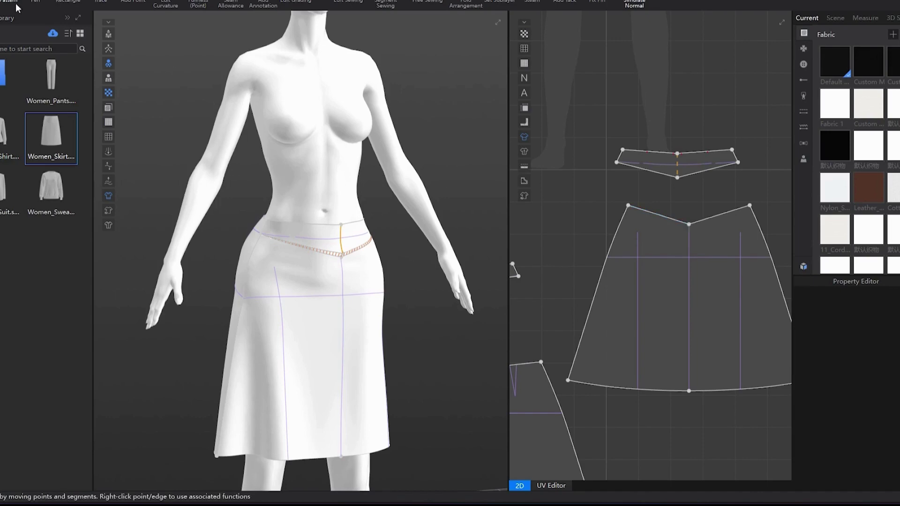
click(689, 390)
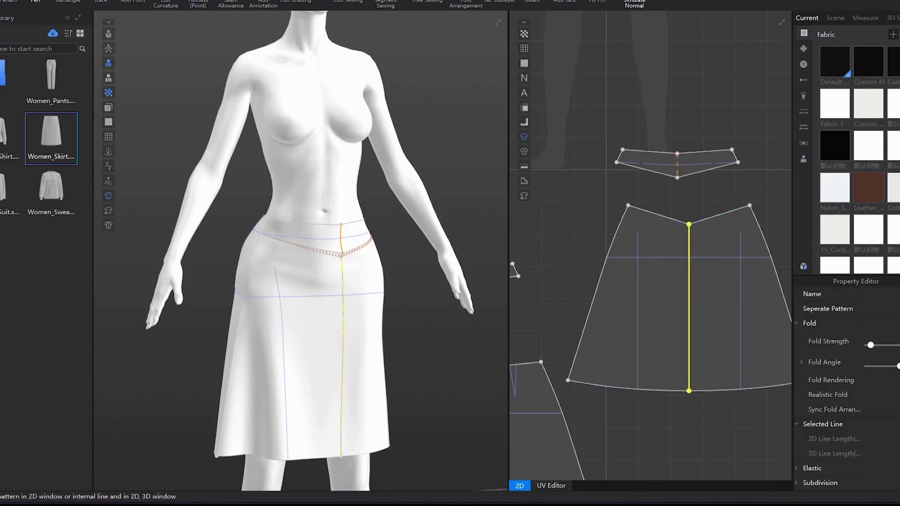
right_click(688, 274)
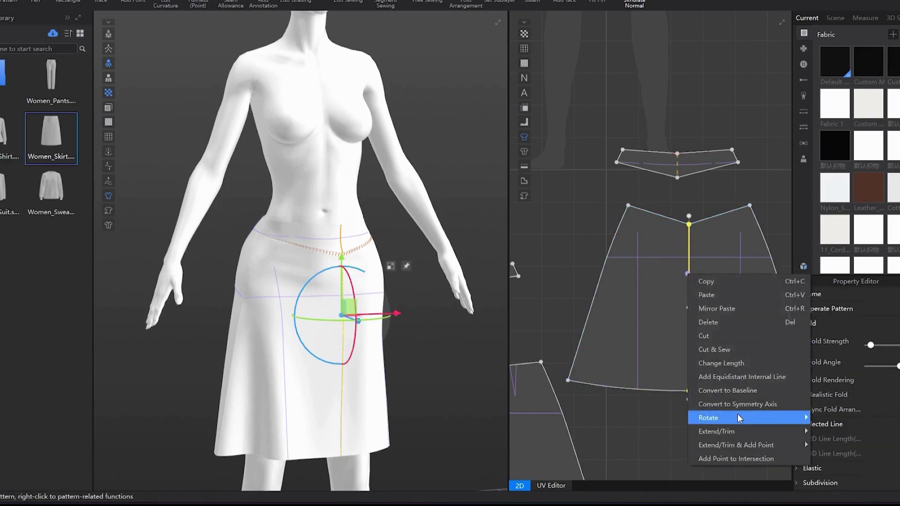
click(725, 349)
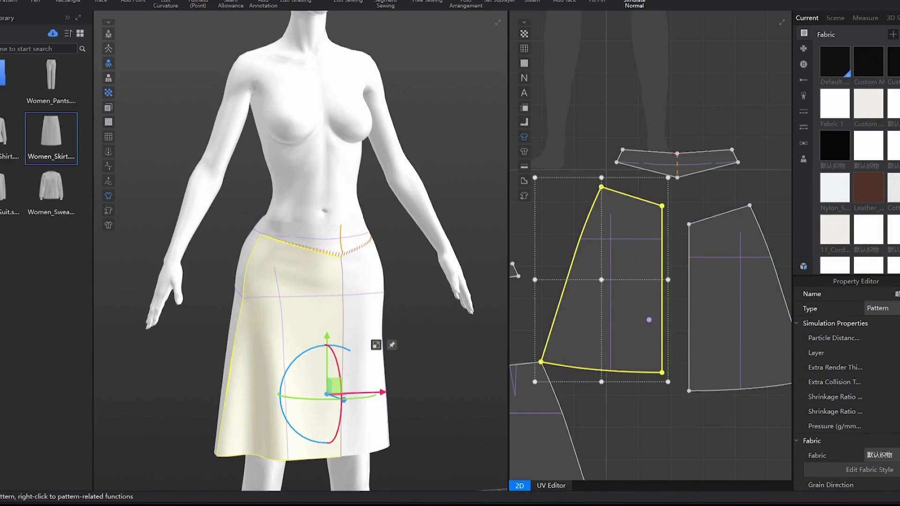
Arrange the two front panel halves side by side just below the V-shaped waistband in the pattern layout
click(660, 403)
scroll(734, 267, down, 3)
drag(734, 268, 756, 250)
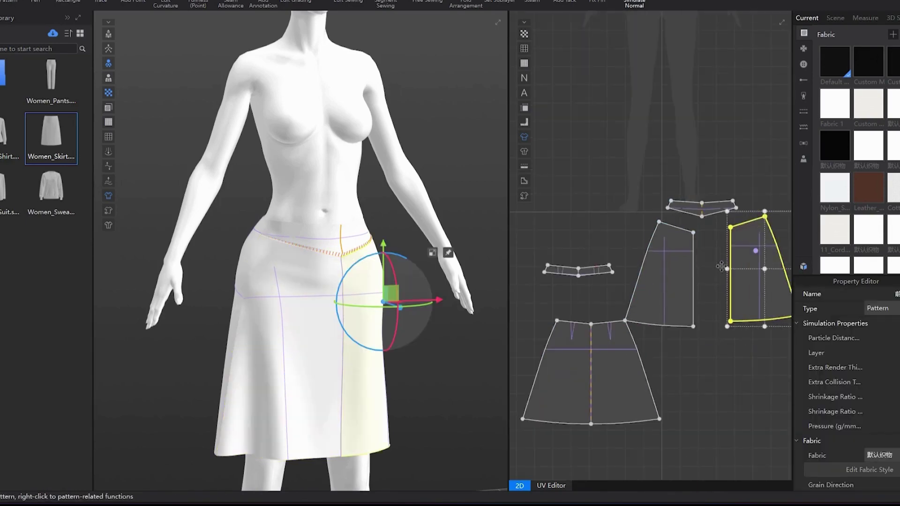
drag(674, 280, 677, 271)
drag(770, 287, 743, 279)
scroll(745, 283, up, 3)
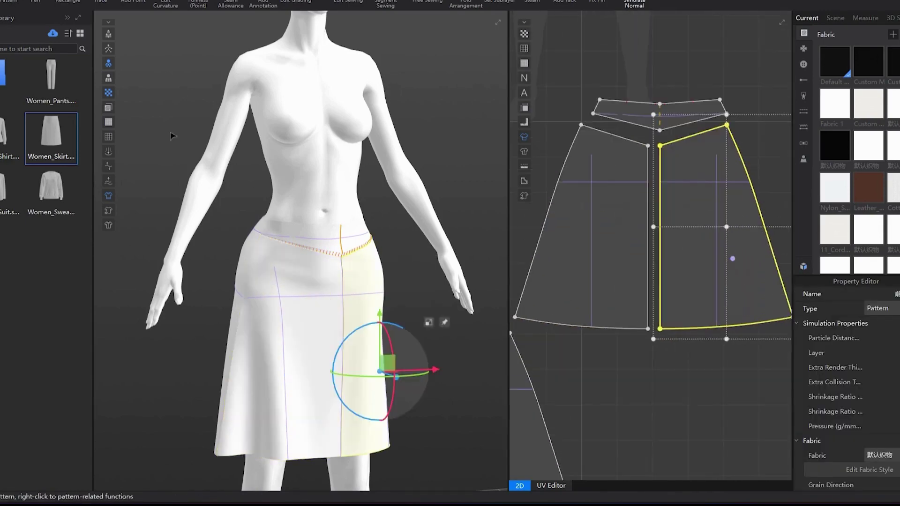
Lower the inner hem corners of both front panel halves equally to form a pointed centre hem
key(z)
drag(648, 329, 650, 371)
right_drag(418, 372, 406, 353)
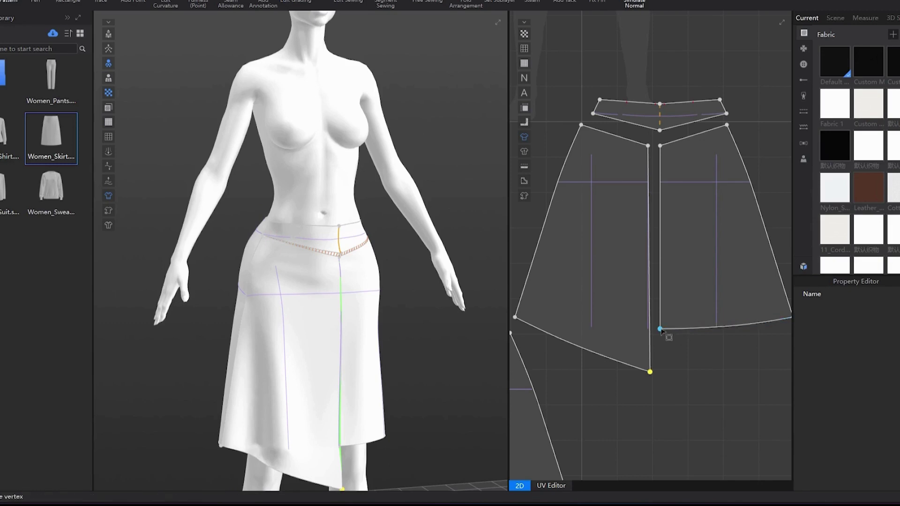
drag(661, 370, 661, 371)
scroll(390, 362, up, 2)
scroll(388, 352, down, 3)
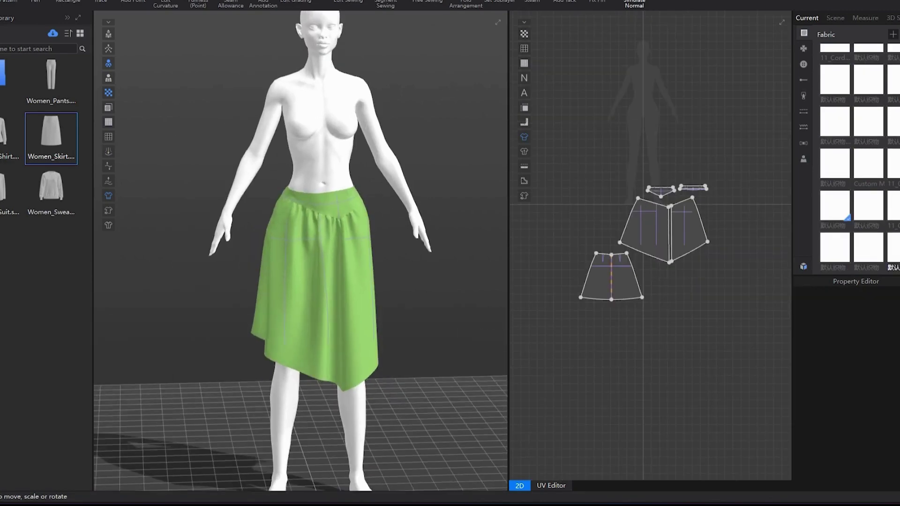
Load the women's shirt from the library, adding it to the scene alongside the skirt
drag(9, 138, 302, 215)
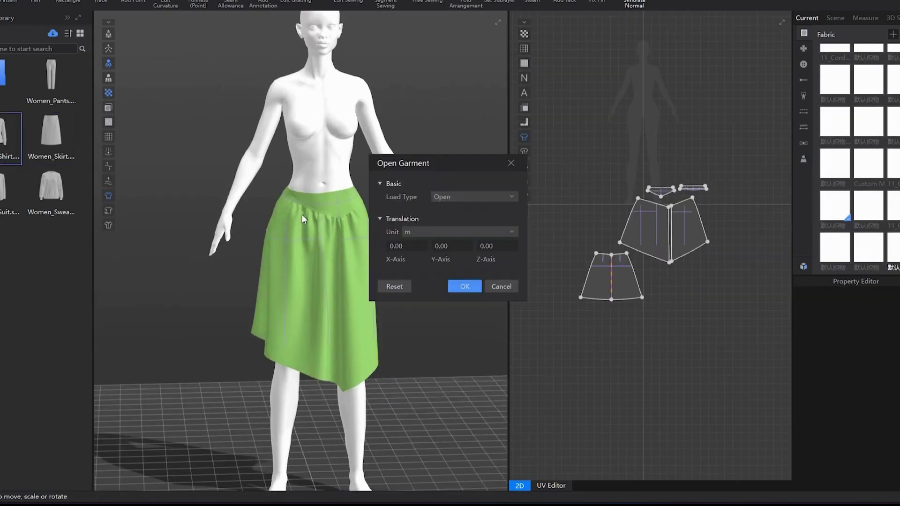
click(450, 218)
click(465, 287)
scroll(300, 251, up, 3)
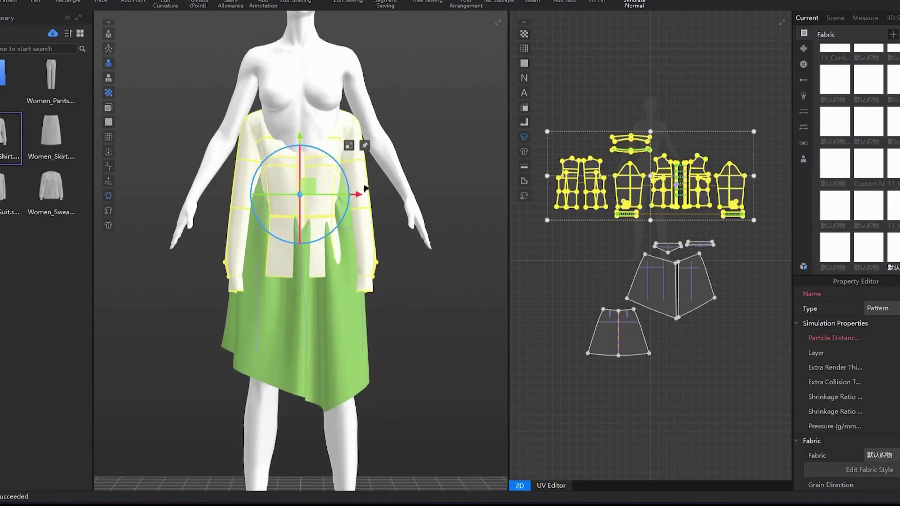
Raise the whole shirt onto the avatar's torso and adjust its depth around the body
drag(299, 139, 299, 71)
right_drag(300, 70, 328, 113)
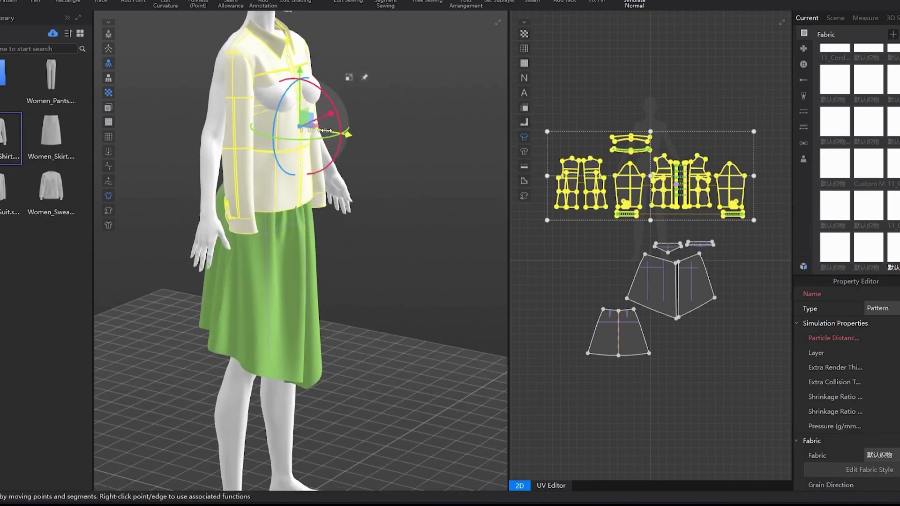
drag(328, 131, 318, 128)
Move the shirt's right sleeve and cuff out to the avatar's right arm and rotate them to follow its slope
click(622, 177)
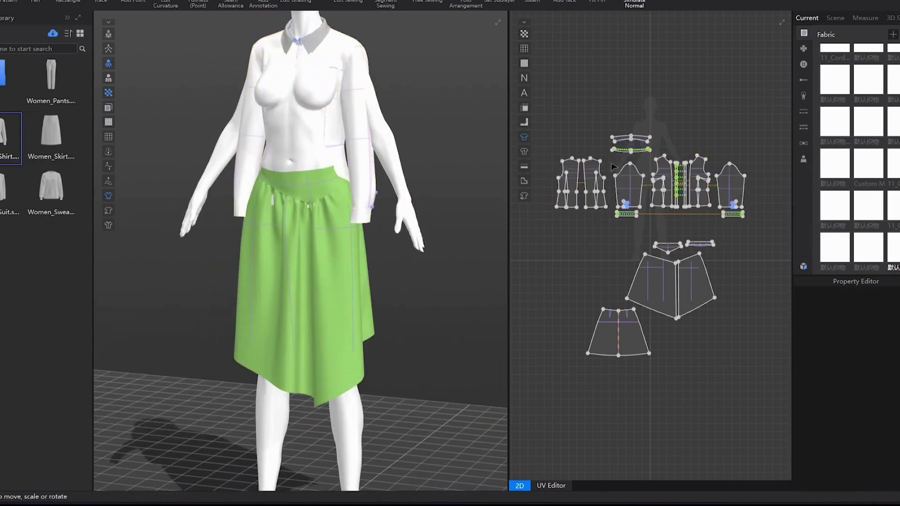
drag(647, 222, 647, 223)
right_drag(239, 184, 271, 183)
drag(227, 162, 261, 157)
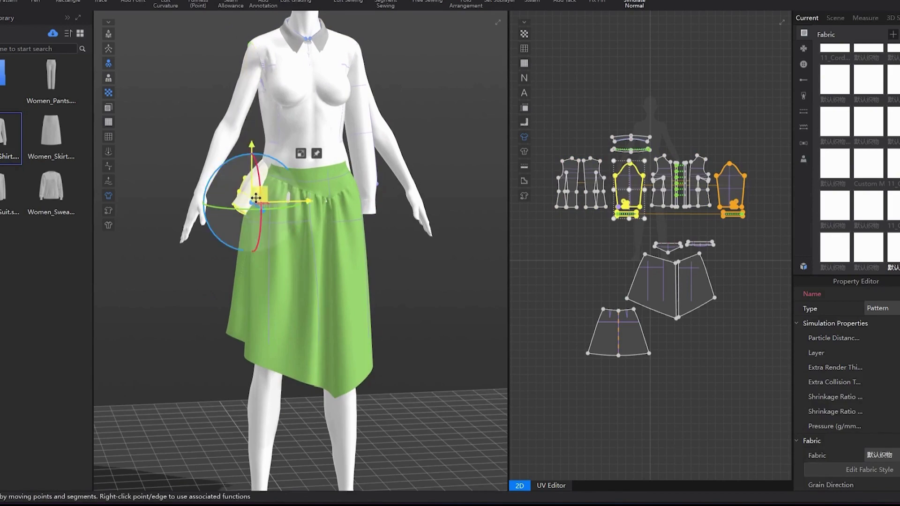
drag(259, 198, 194, 200)
drag(222, 168, 215, 149)
drag(194, 196, 206, 187)
right_drag(208, 186, 161, 194)
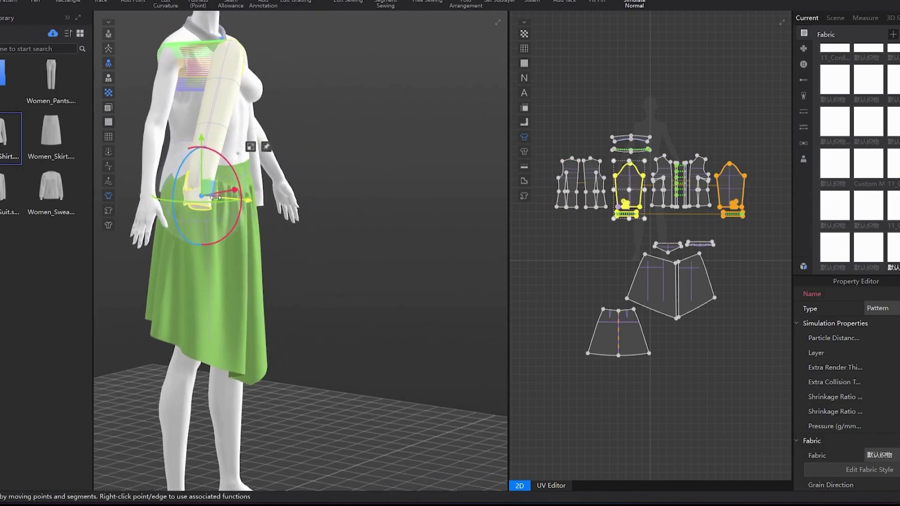
drag(161, 195, 133, 194)
right_drag(183, 193, 145, 199)
drag(153, 191, 222, 202)
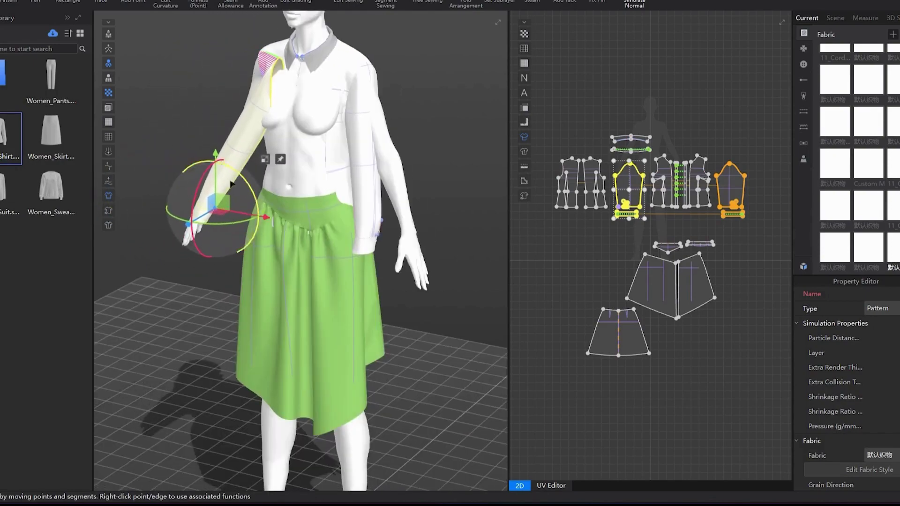
Refine the right sleeve's sideways and depth position so that it surrounds the avatar's right arm
right_drag(201, 205, 225, 213)
drag(244, 212, 189, 204)
mouse_move(189, 204)
right_down()
mouse_move(162, 202)
mouse_move(202, 195)
right_up()
drag(216, 201, 195, 201)
right_drag(211, 199, 312, 218)
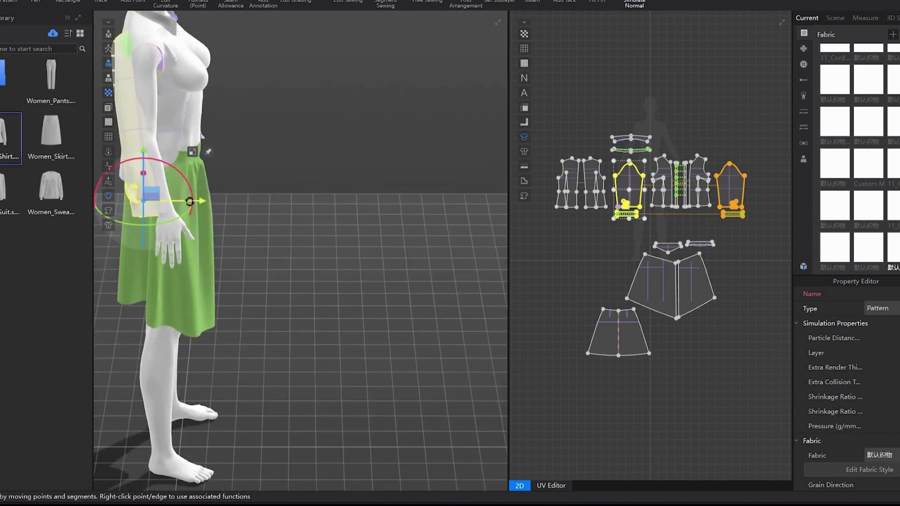
drag(191, 201, 205, 200)
mouse_move(213, 192)
right_down()
mouse_move(285, 147)
mouse_move(205, 203)
right_up()
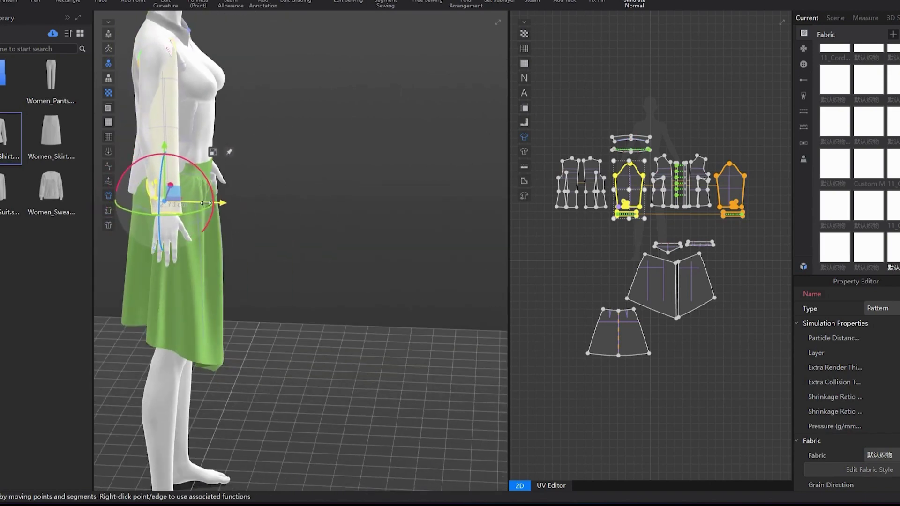
drag(206, 203, 203, 203)
Move and rotate the shirt's left sleeve and cuff so that they follow the avatar's left arm
right_drag(203, 203, 131, 205)
click(670, 101)
drag(753, 175, 716, 213)
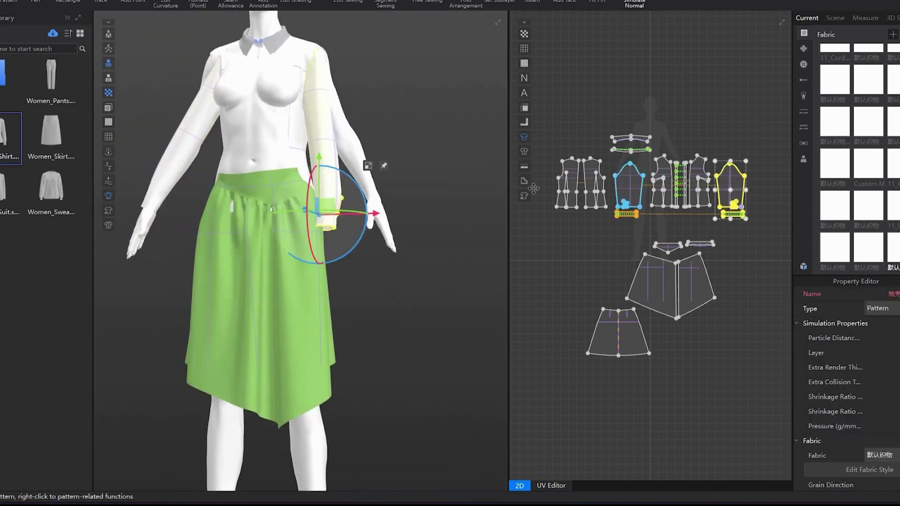
mouse_move(365, 222)
right_down()
mouse_move(361, 175)
mouse_move(359, 209)
right_up()
drag(359, 184, 336, 170)
drag(329, 205, 385, 216)
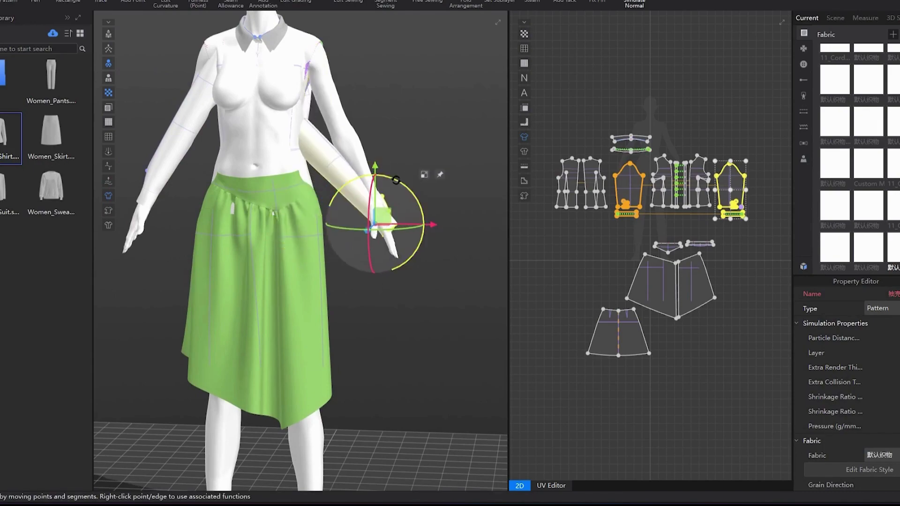
drag(396, 180, 402, 184)
right_drag(402, 185, 383, 215)
drag(370, 217, 370, 207)
right_drag(370, 206, 409, 208)
Simulate the shirt on the avatar, pulling on the right sleeve and the skirt to settle the fabric
key(space)
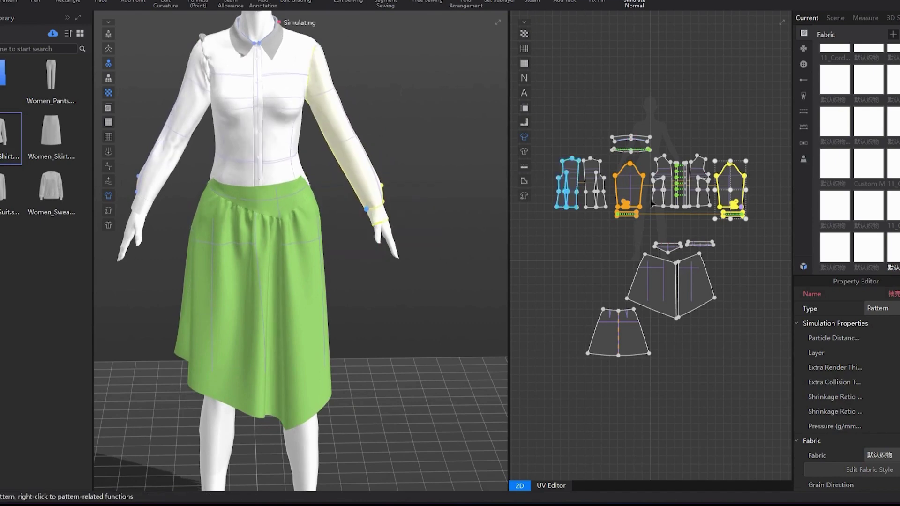
right_drag(193, 77, 277, 71)
drag(280, 72, 297, 76)
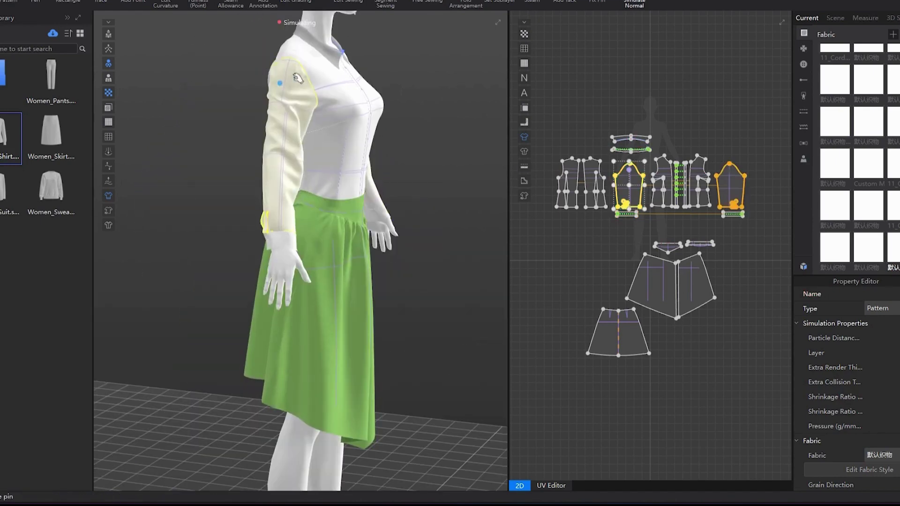
right_drag(338, 73, 390, 62)
middle_drag(391, 62, 378, 106)
right_drag(378, 106, 267, 141)
mouse_move(193, 257)
mouse_down()
mouse_move(266, 268)
mouse_move(202, 218)
mouse_move(182, 238)
mouse_move(183, 254)
mouse_move(185, 244)
mouse_up()
right_drag(262, 225, 370, 205)
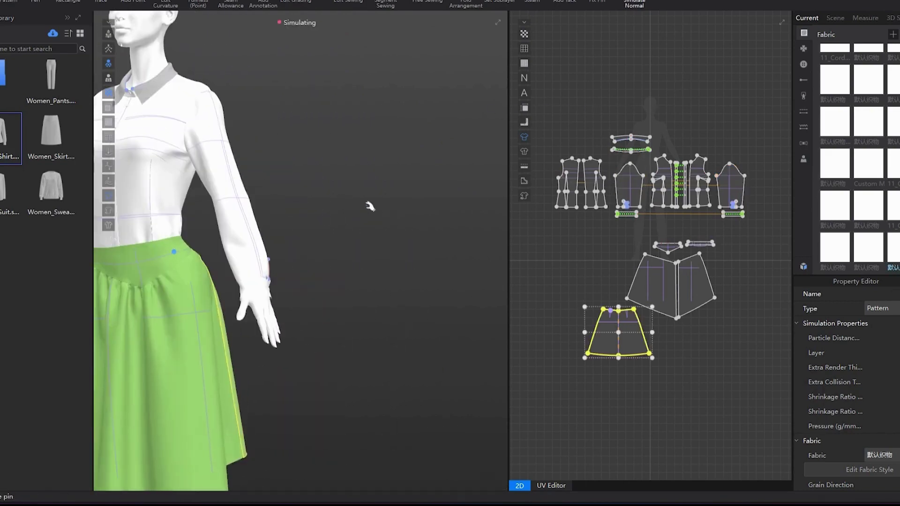
middle_drag(369, 205, 442, 179)
click(442, 179)
right_drag(442, 178, 483, 183)
Select all the skirt pieces and simulate the skirt again over the tucked-in shirt
drag(775, 401, 760, 391)
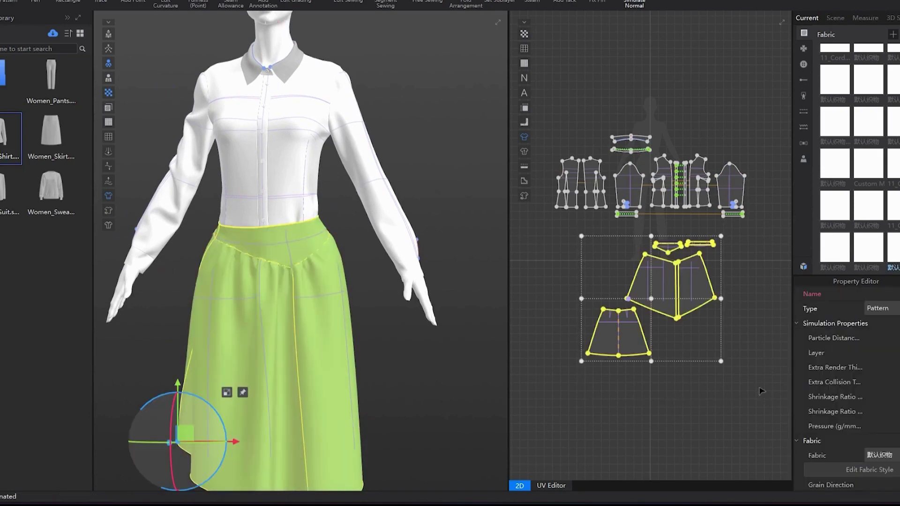
right_drag(366, 258, 388, 258)
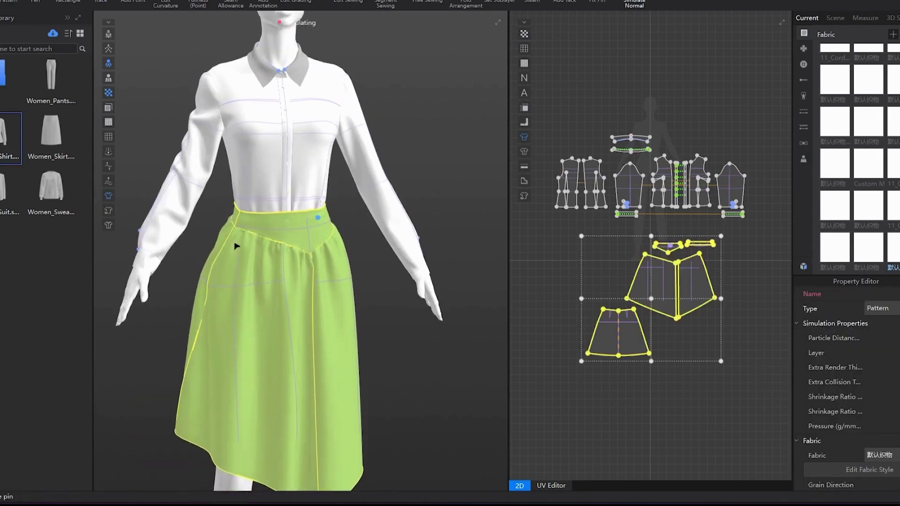
right_drag(236, 246, 564, 343)
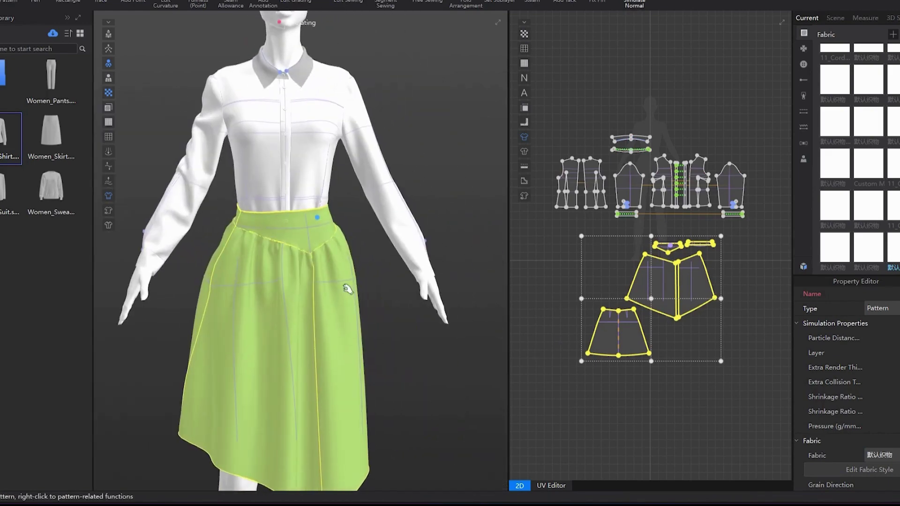
right_drag(369, 300, 380, 309)
click(577, 245)
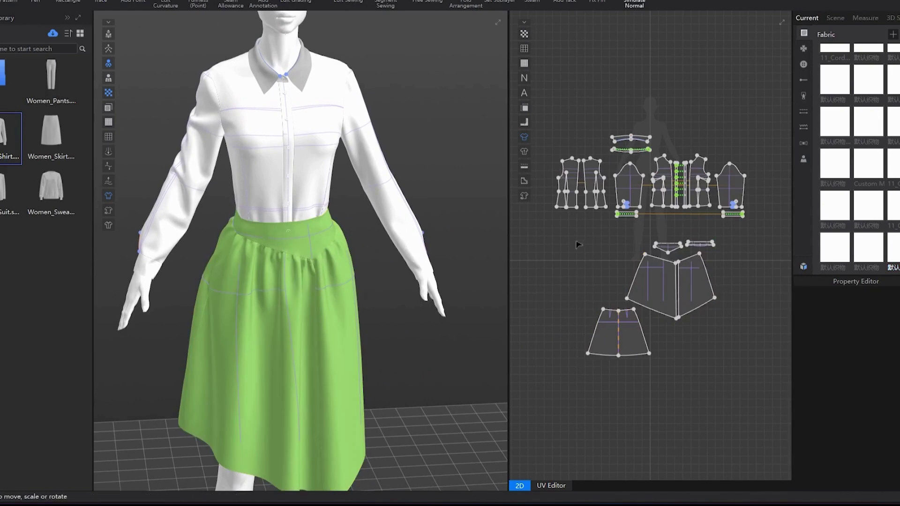
Reselect all the skirt pieces and pull on the skirt's hem and back during simulation to smooth its drape
drag(563, 235, 755, 392)
right_drag(207, 430, 212, 422)
drag(208, 429, 235, 411)
right_drag(235, 411, 291, 410)
drag(226, 411, 194, 397)
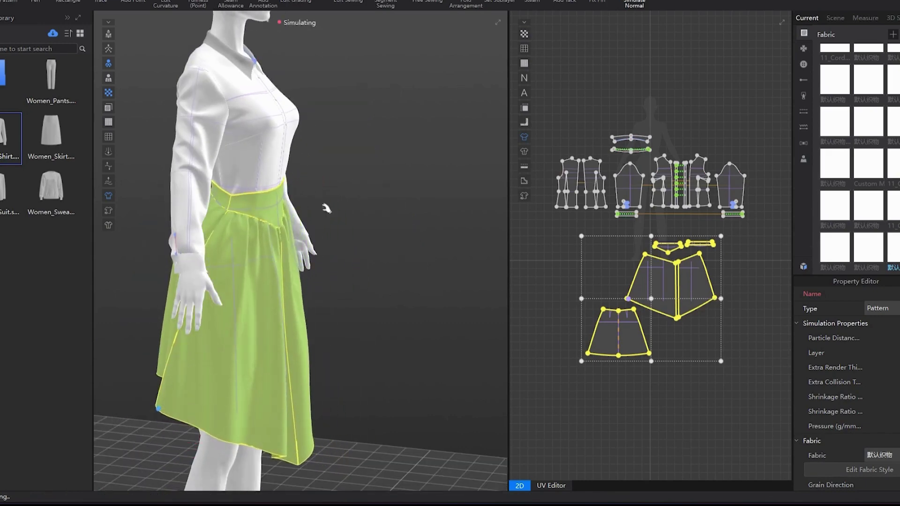
right_drag(327, 208, 251, 195)
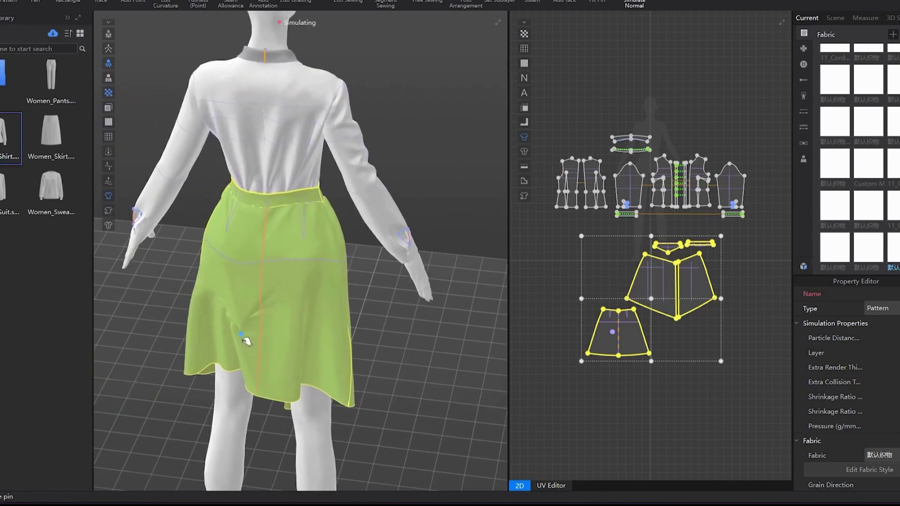
right_drag(283, 354, 227, 309)
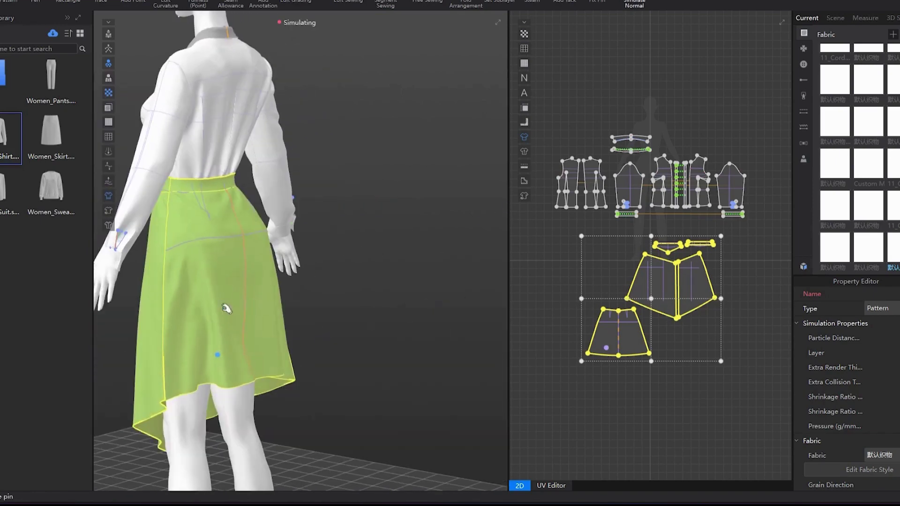
click(378, 337)
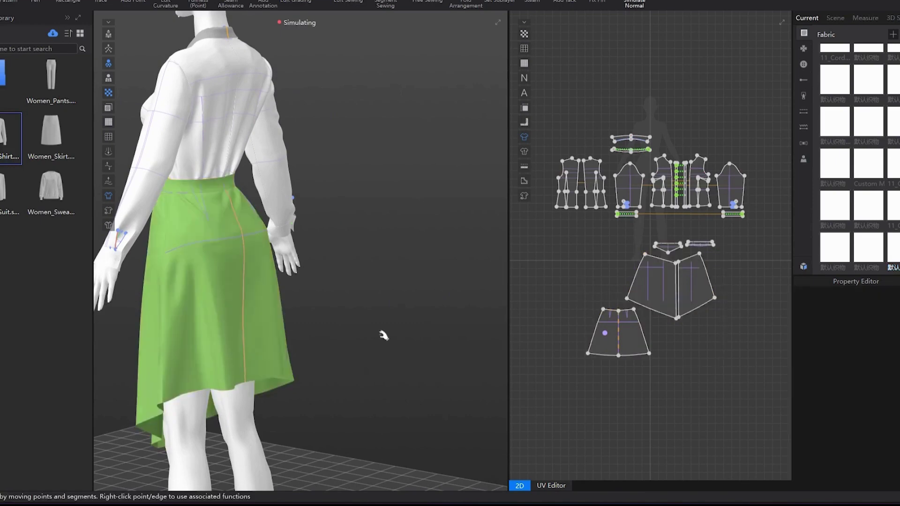
Continue the simulation so that the V-shaped waistband and gathered skirt front settle evenly
right_drag(379, 338, 169, 201)
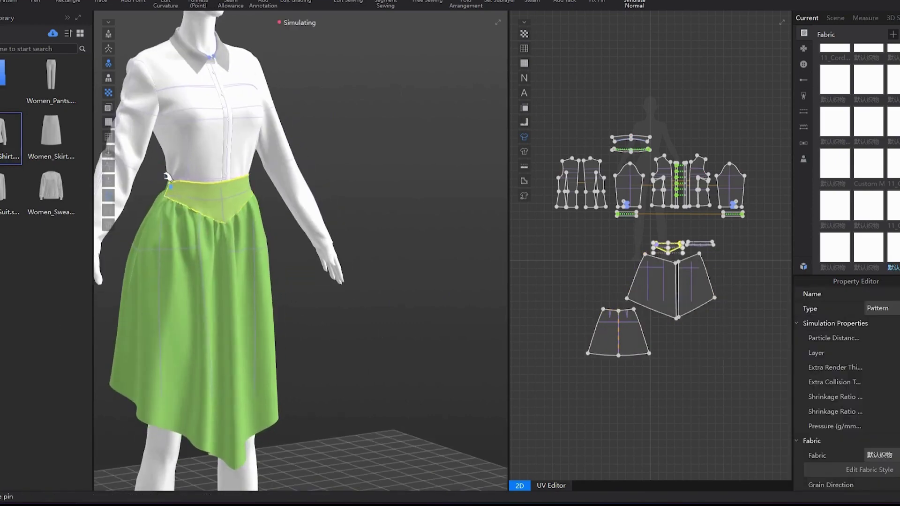
key(space)
right_drag(155, 168, 220, 185)
key(space)
click(304, 168)
scroll(305, 168, up, 4)
right_drag(304, 168, 737, 166)
scroll(305, 168, down, 4)
key(q)
scroll(705, 264, up, 2)
scroll(705, 264, up, 3)
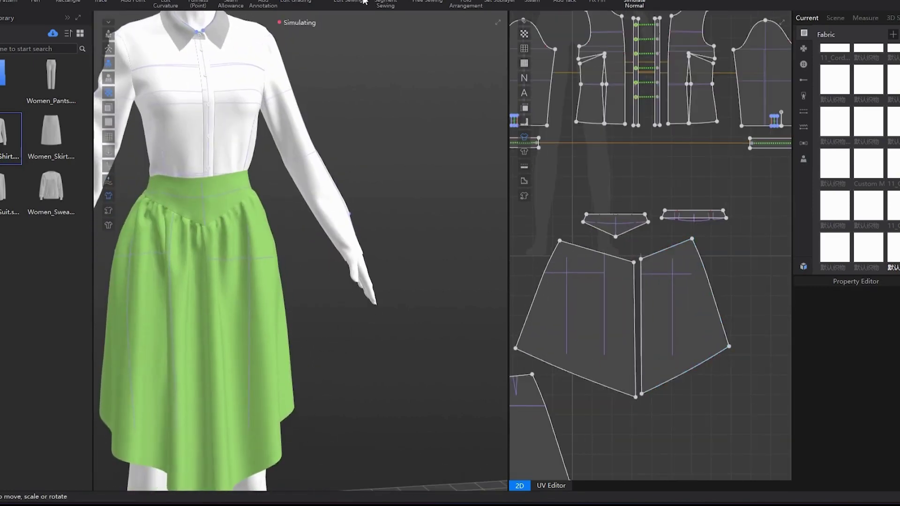
key(b)
click(22, 0)
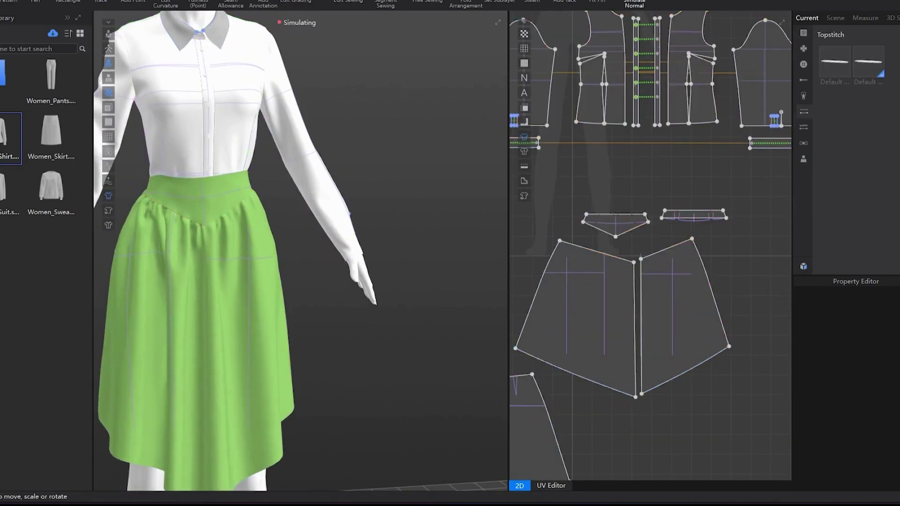
scroll(364, 109, down, 2)
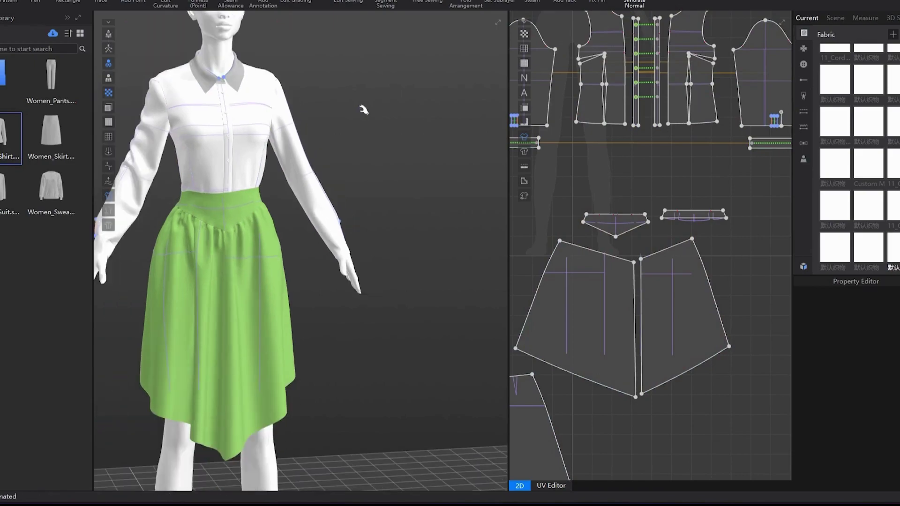
scroll(308, 226, down, 2)
right_drag(322, 187, 361, 185)
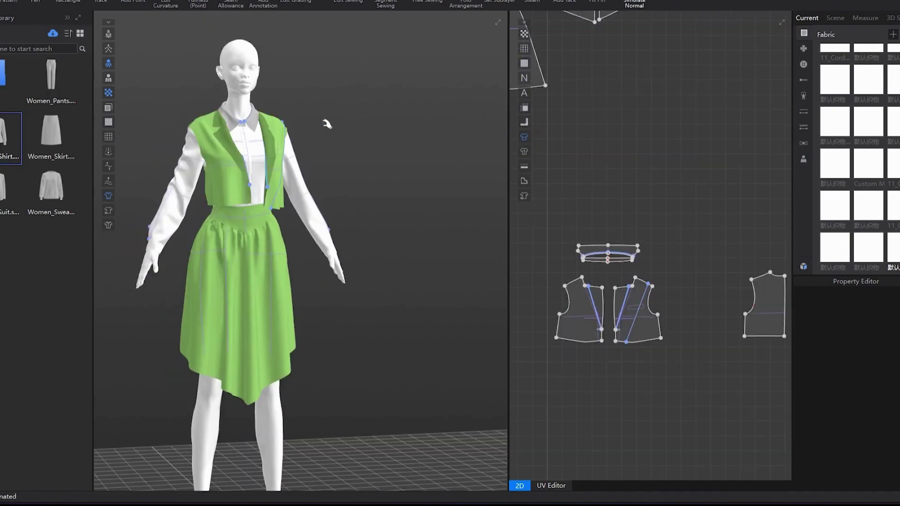
Delete the extra diagonal internal line from the vest's left front panel
scroll(325, 127, up, 3)
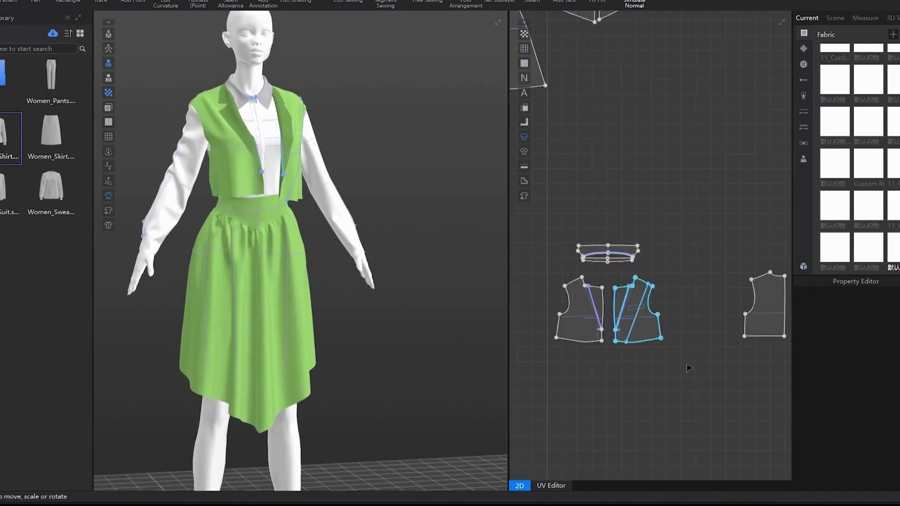
scroll(630, 341, down, 1)
click(653, 319)
click(668, 301)
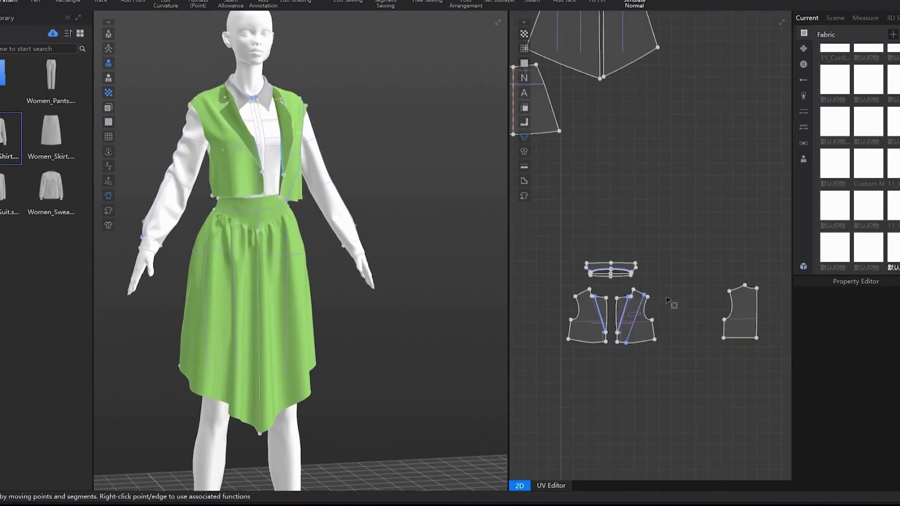
click(634, 325)
click(669, 376)
click(634, 323)
key(Delete)
scroll(691, 310, down, 3)
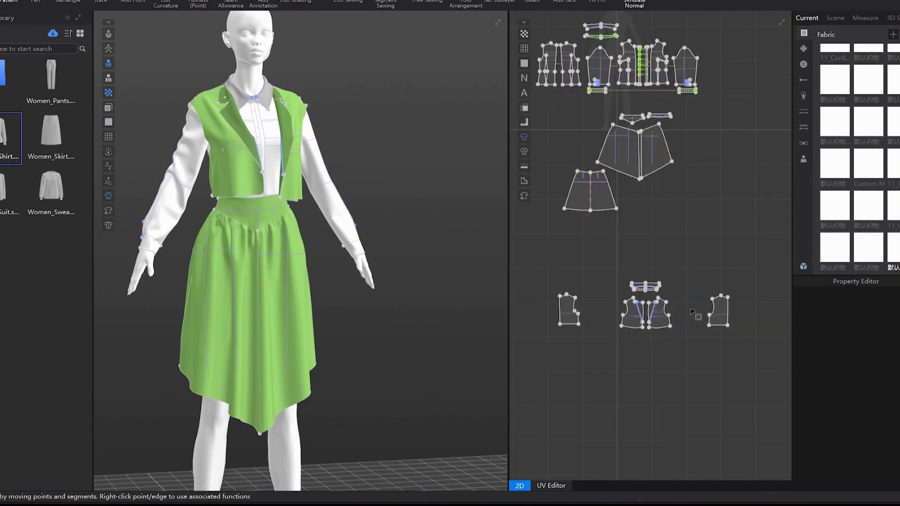
Arrange the two vest back halves level with the front panels, one on each side, and widen the 2D pattern view
scroll(692, 311, up, 2)
click(543, 299)
click(726, 312)
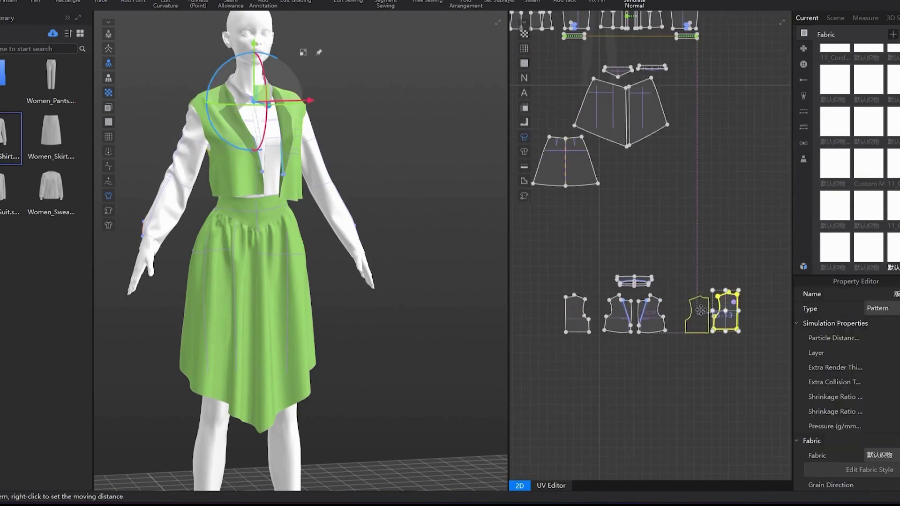
scroll(762, 263, up, 5)
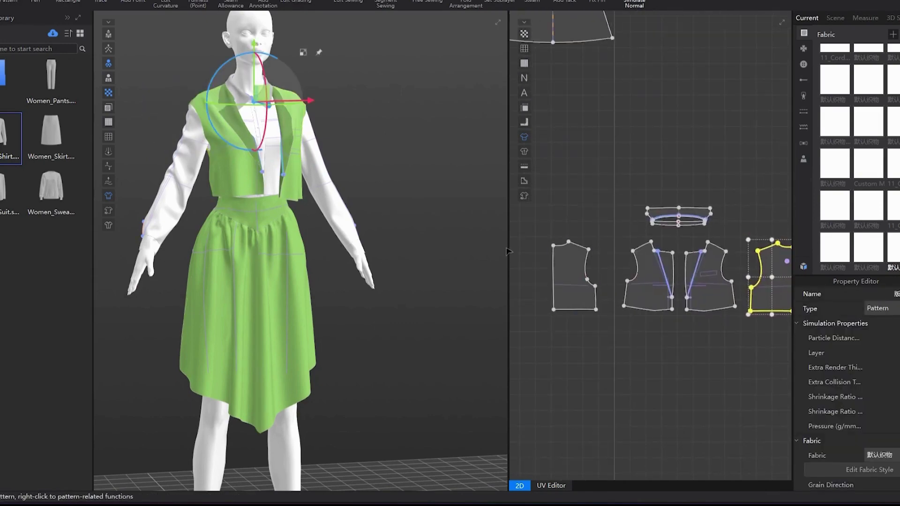
drag(509, 250, 368, 249)
scroll(497, 281, down, 2)
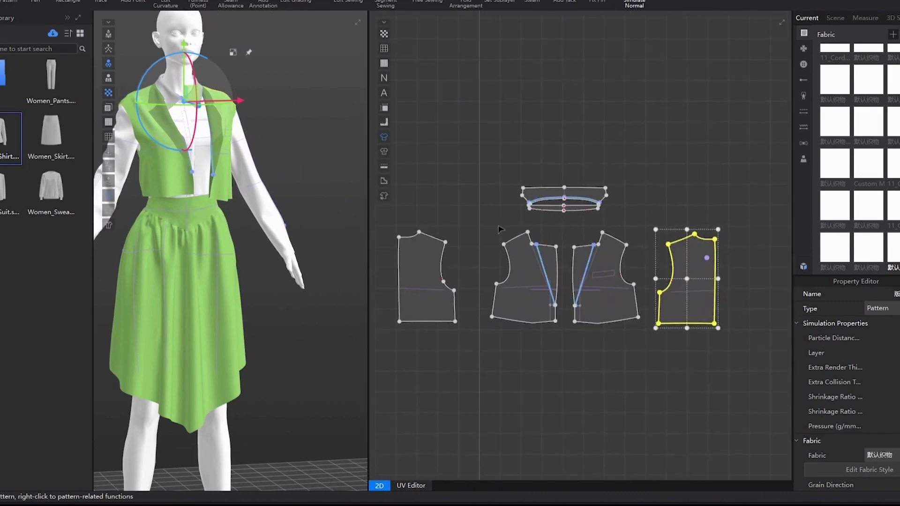
click(436, 277)
scroll(498, 286, down, 2)
scroll(499, 286, up, 3)
click(703, 274)
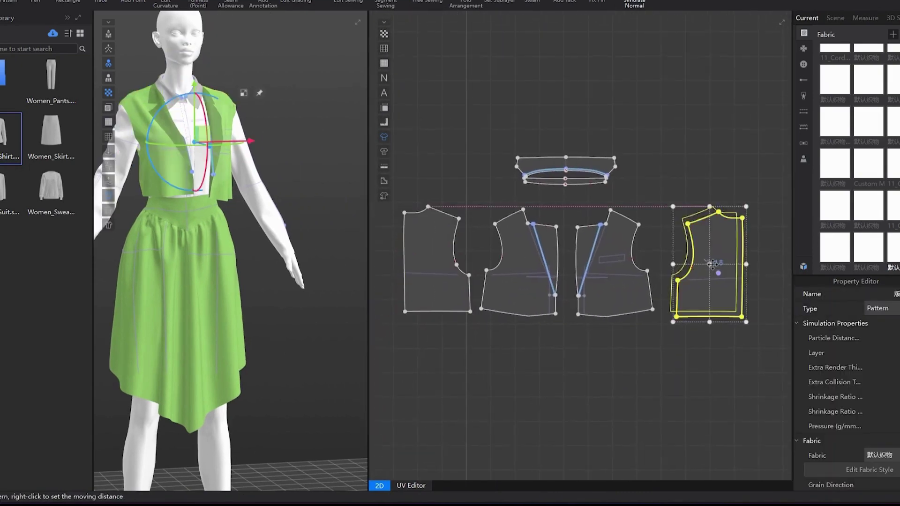
click(642, 366)
Lengthen the vest to about hip level by lowering the hem edges of all four front and back panels together
drag(412, 196, 788, 365)
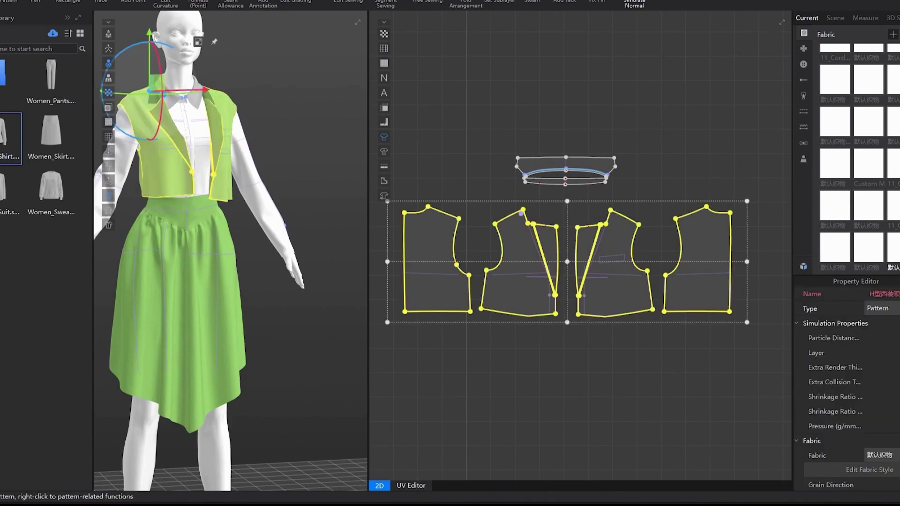
click(165, 285)
click(473, 371)
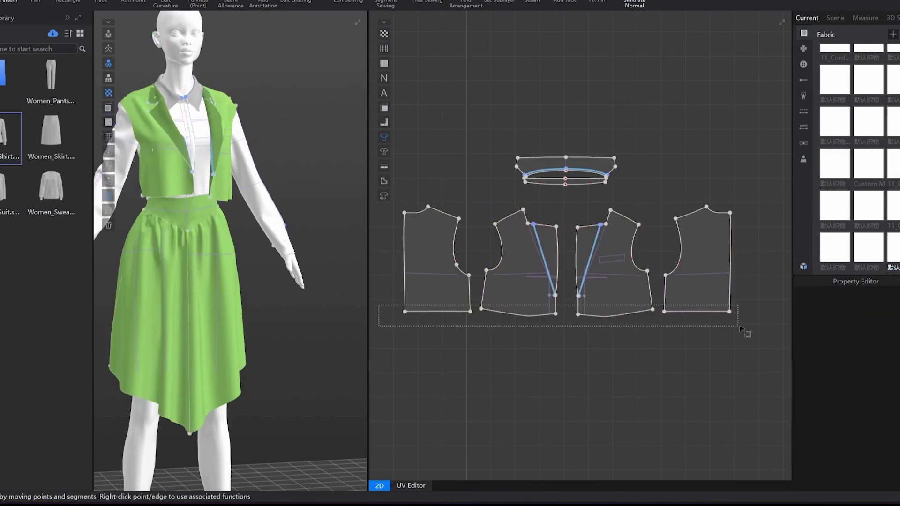
drag(740, 329, 694, 370)
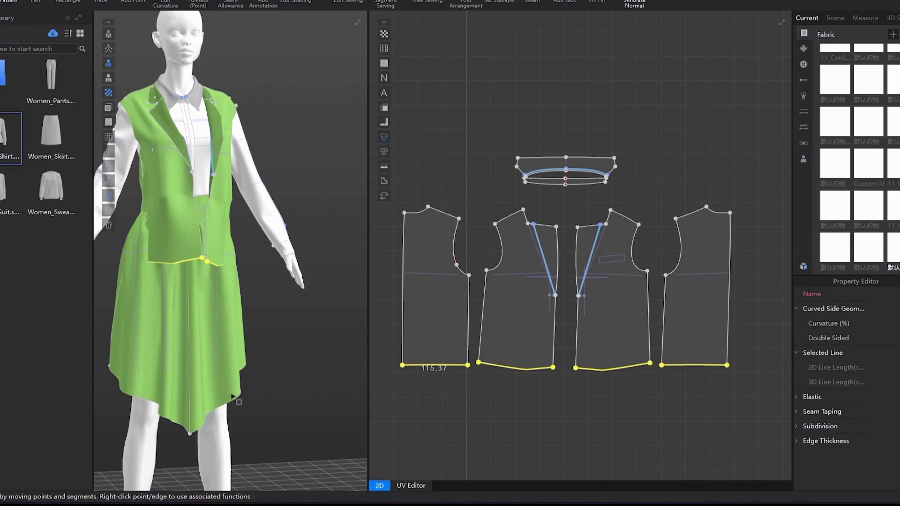
right_drag(275, 100, 252, 28)
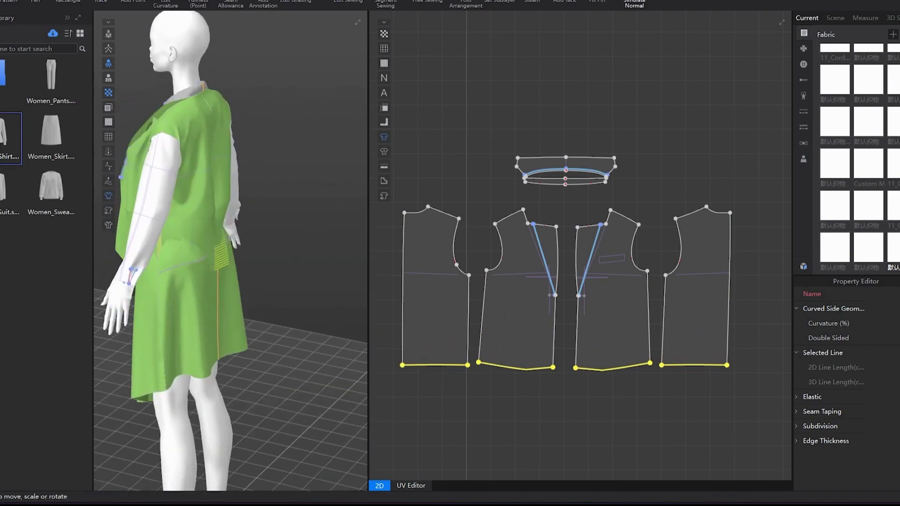
Simulate the lengthened vest with its collar pieces selected and pull its side hem down at the avatar's right hip
drag(491, 141, 609, 188)
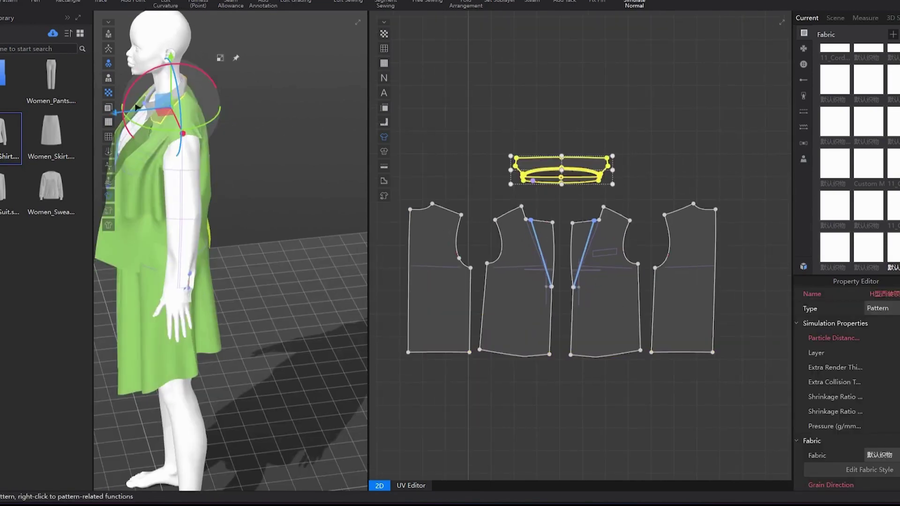
mouse_move(174, 87)
right_down()
mouse_move(206, 100)
mouse_move(154, 80)
mouse_move(173, 79)
mouse_move(153, 80)
mouse_move(168, 69)
right_up()
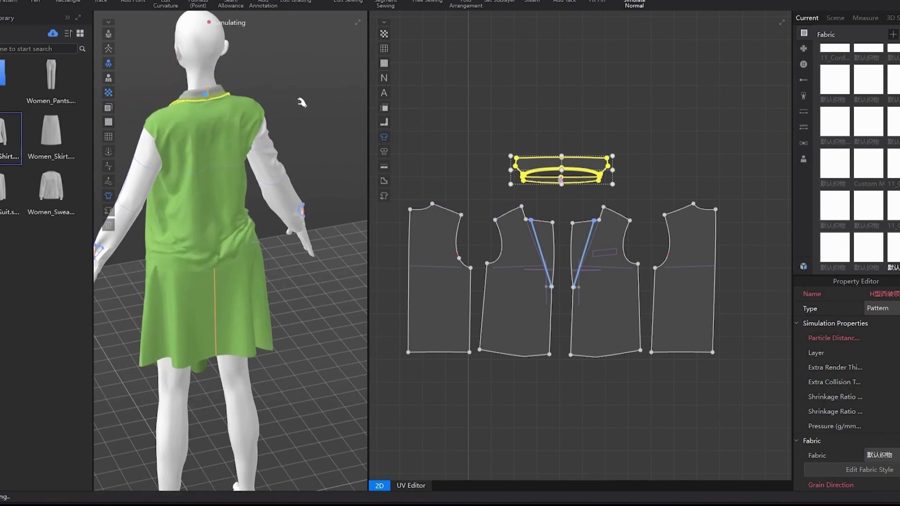
right_drag(279, 86, 166, 283)
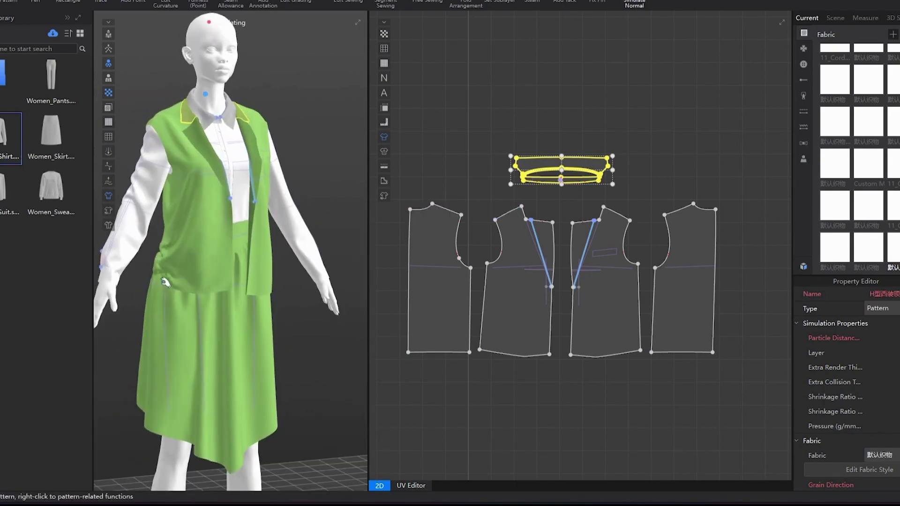
drag(162, 281, 151, 294)
right_drag(162, 291, 265, 274)
Pull the vest's back hem out smoothly over the skirt during simulation, and stop the simulation
key(z)
key(space)
right_drag(251, 222, 264, 205)
click(264, 204)
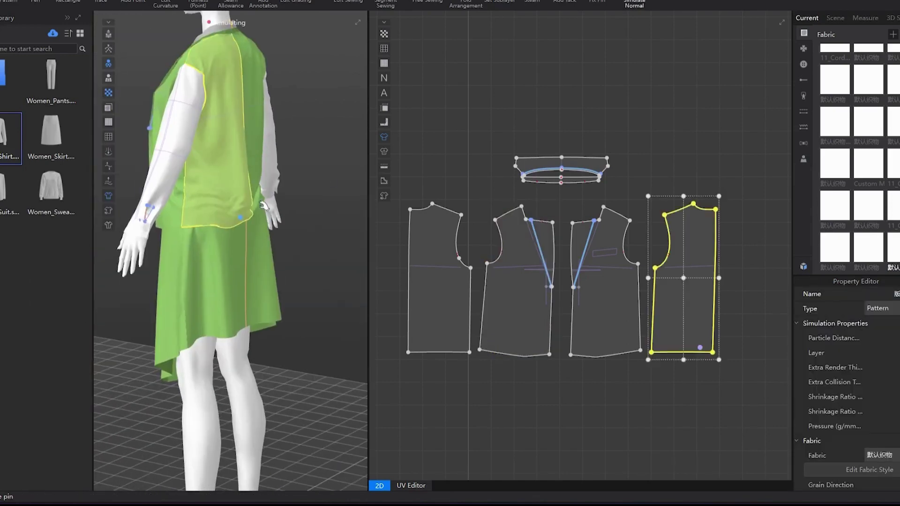
drag(260, 209, 283, 217)
key(space)
click(309, 207)
right_drag(310, 207, 366, 206)
key(q)
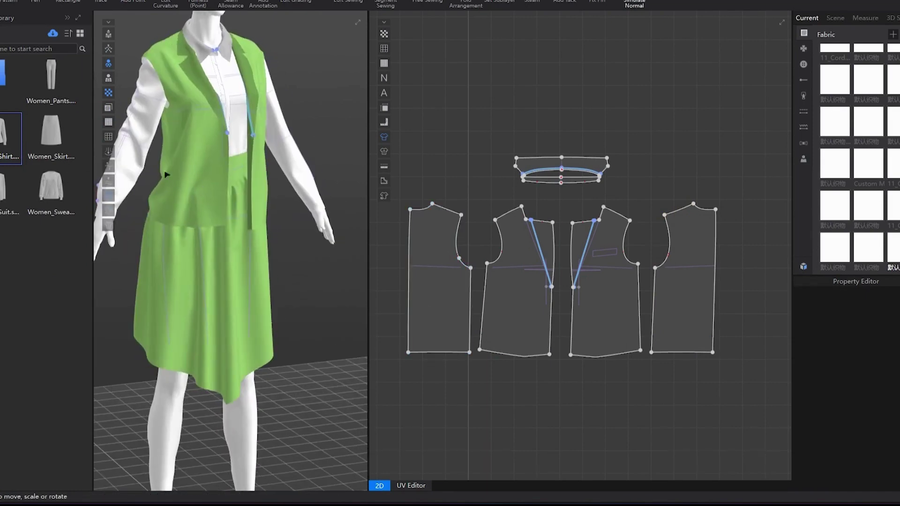
right_drag(318, 115, 156, 72)
click(8, 1)
drag(390, 338, 833, 398)
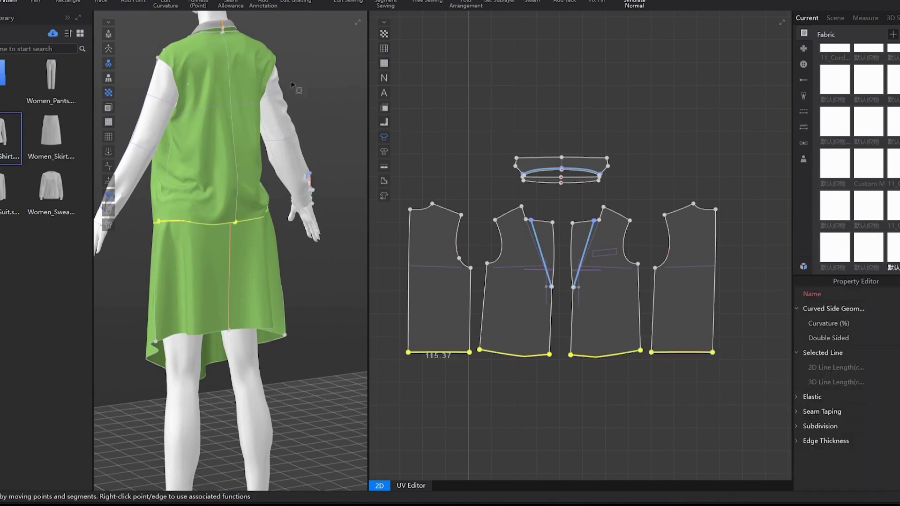
right_drag(292, 81, 429, 80)
right_click(442, 358)
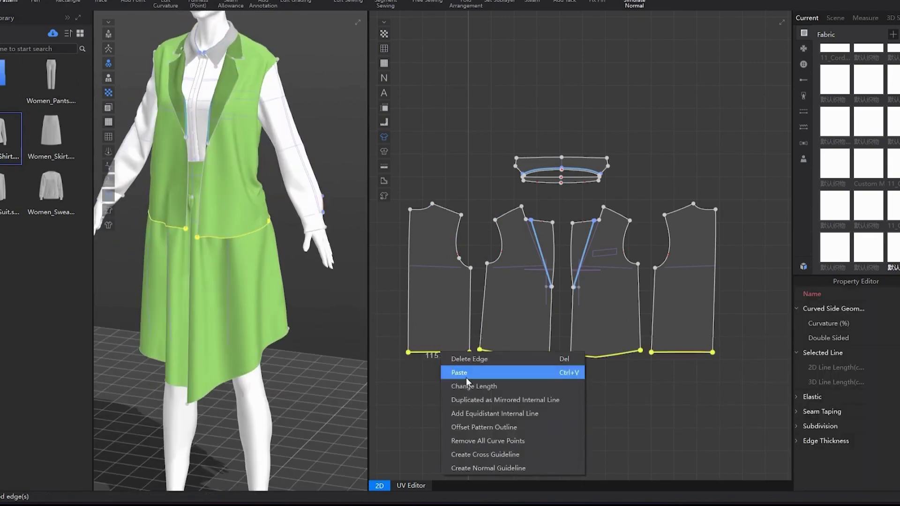
click(497, 426)
click(498, 272)
right_click(449, 351)
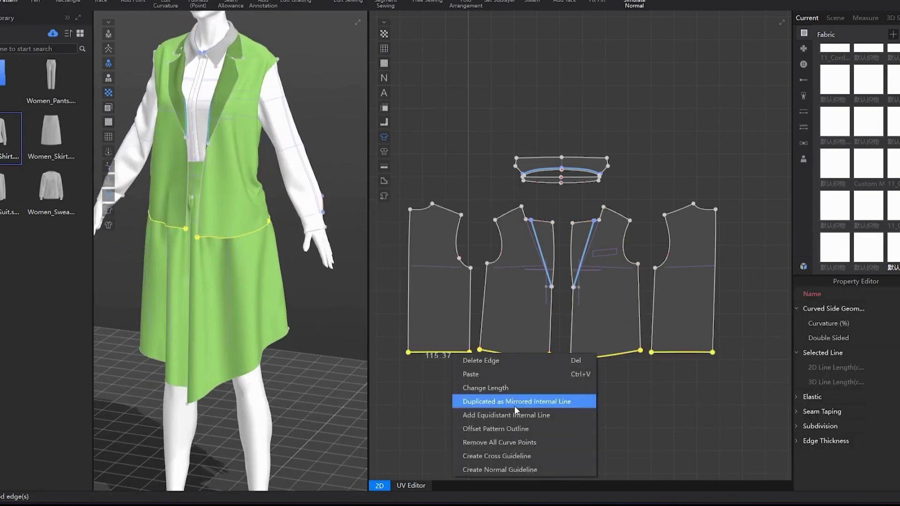
click(520, 429)
click(498, 271)
Offset the left back vest panel's hem inward by 15 cm with the Retract direction
right_click(451, 350)
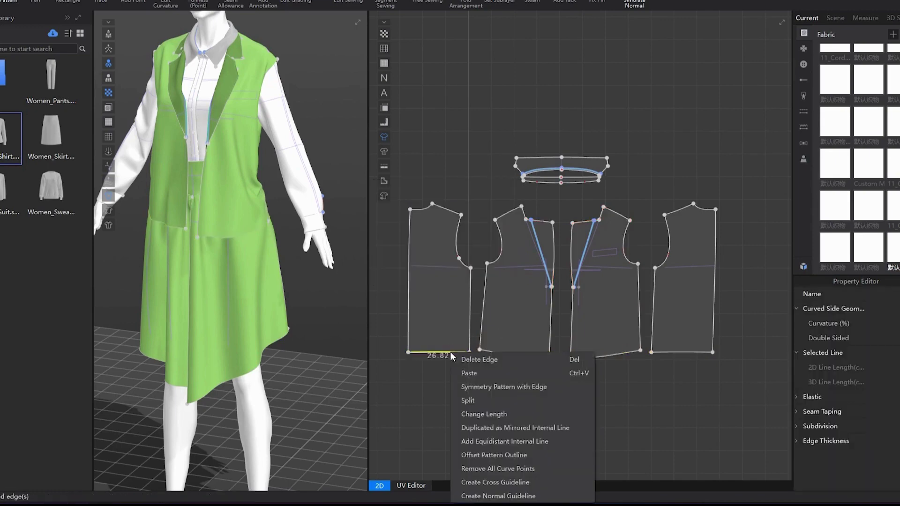
click(516, 457)
drag(457, 189, 268, 197)
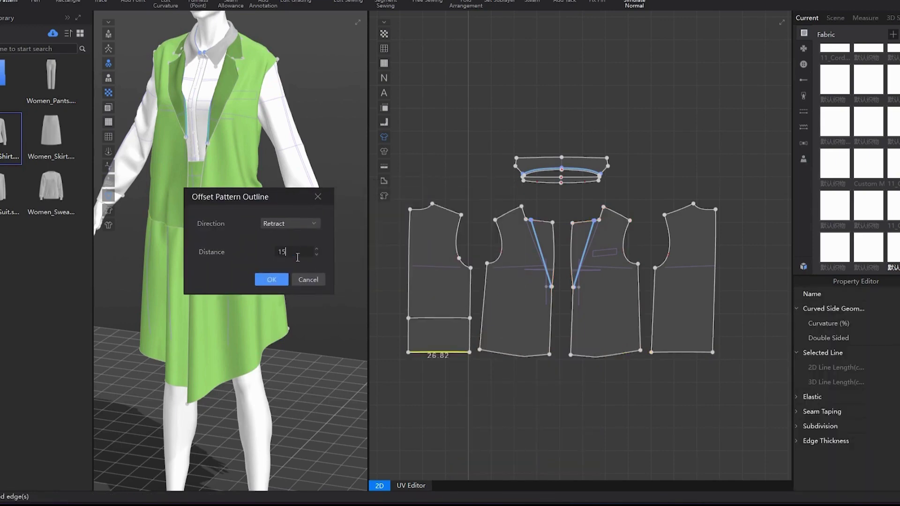
click(272, 280)
right_drag(270, 286, 186, 280)
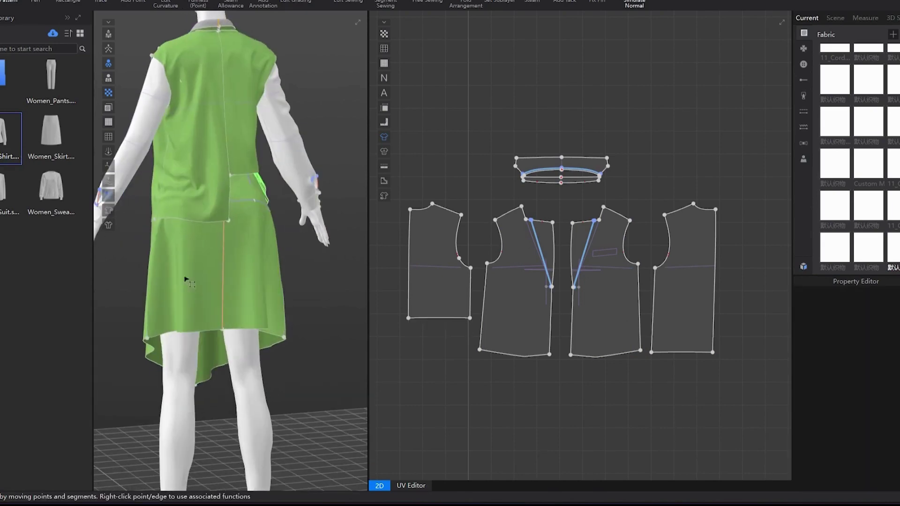
Try to retract the left front vest panel's hem by 15 cm with Offset Pattern Outline
right_click(529, 359)
click(520, 456)
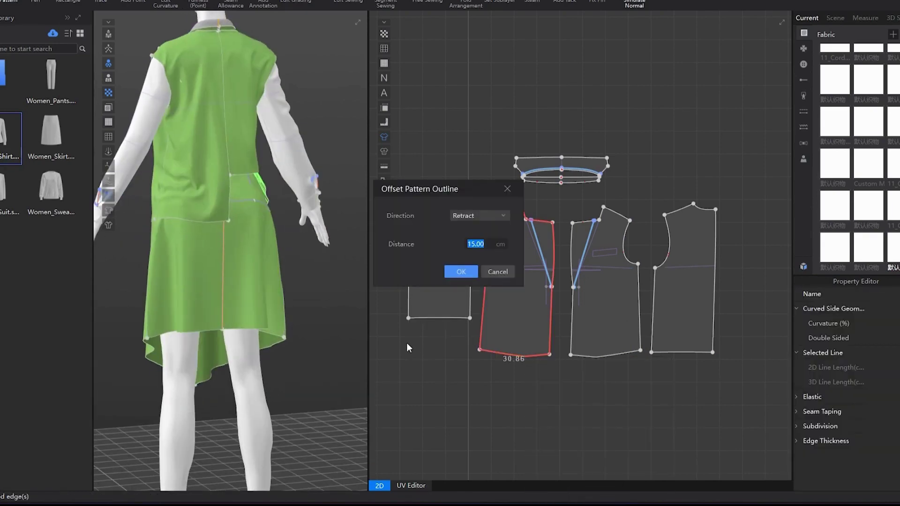
click(498, 272)
right_click(512, 355)
click(581, 453)
click(461, 272)
click(499, 274)
click(500, 271)
click(537, 375)
scroll(537, 376, up, 5)
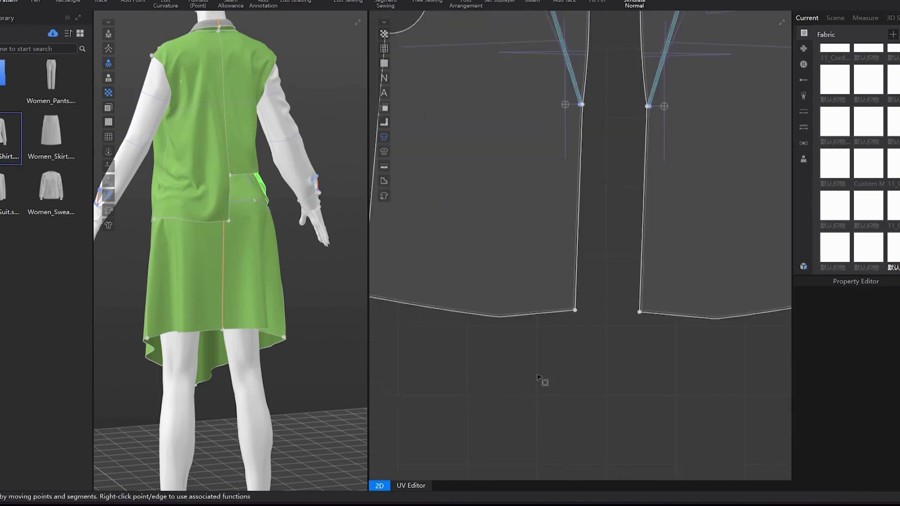
scroll(539, 379, down, 5)
click(498, 341)
right_click(506, 342)
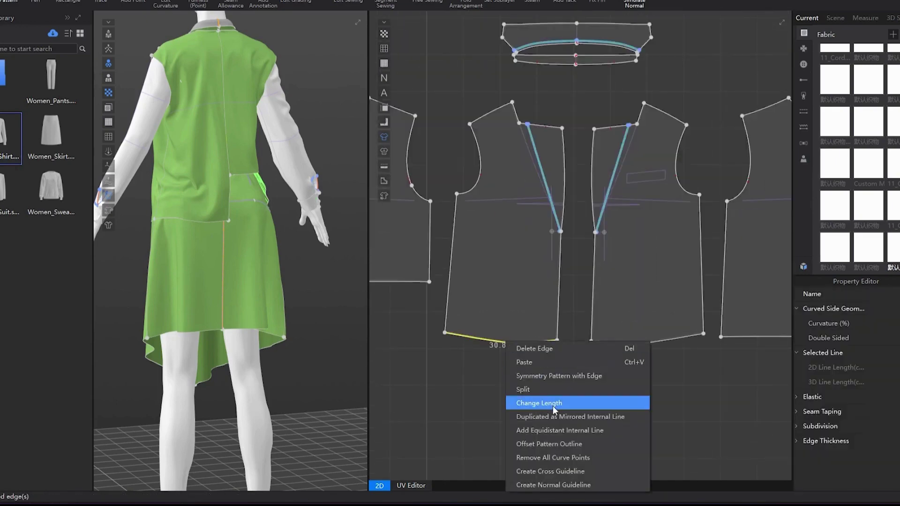
click(573, 444)
click(493, 271)
Add one equidistant internal line 15 cm above the left front vest panel's hem
right_click(501, 342)
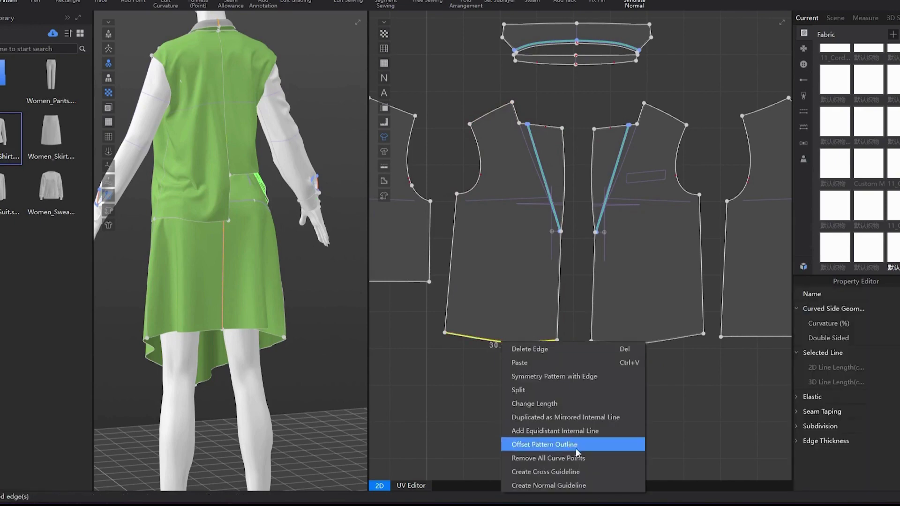
click(558, 430)
text(15)
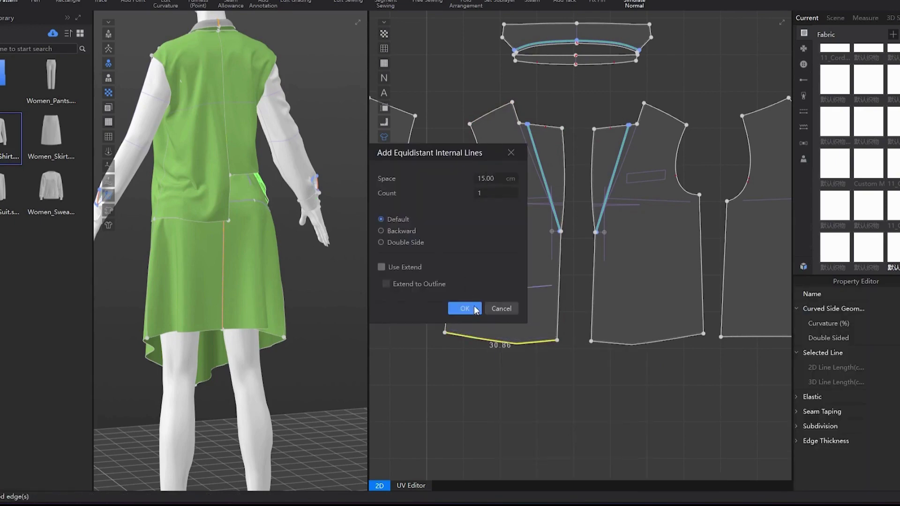
click(476, 309)
Extend the new internal line to the outline and cut the left front vest panel along it
right_click(501, 290)
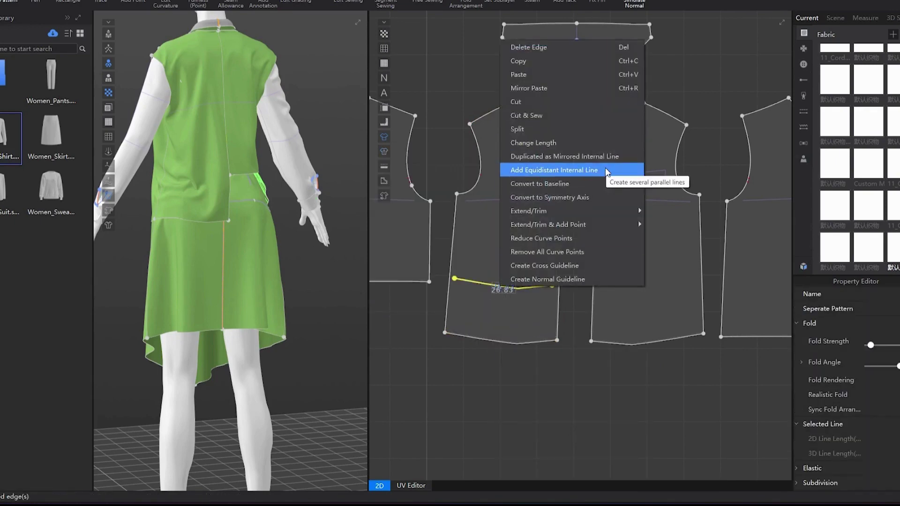
click(656, 211)
right_click(535, 288)
click(587, 60)
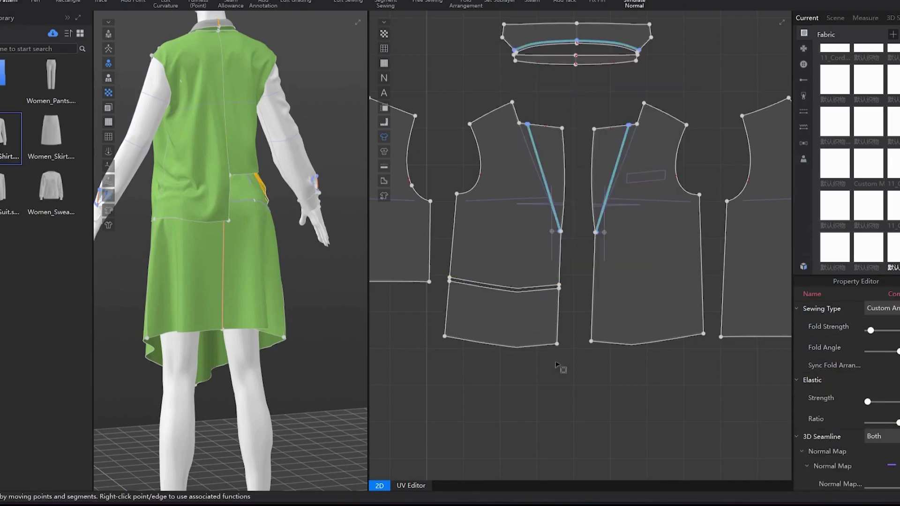
Add the matching equidistant internal line above the right front vest panel's hem
right_click(658, 344)
click(685, 432)
click(464, 309)
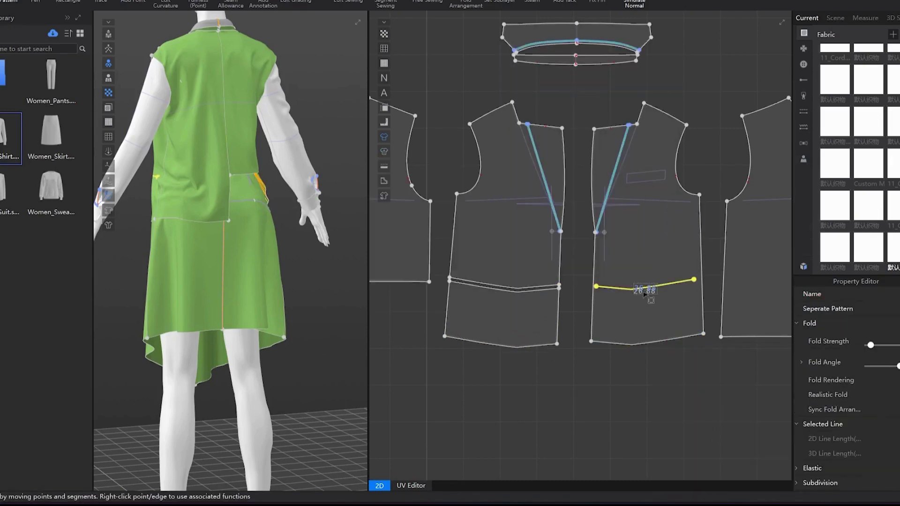
Extend the right front panel's internal line to the outline and cut the panel along it
click(640, 289)
right_click(641, 289)
mouse_move(736, 213)
click(817, 215)
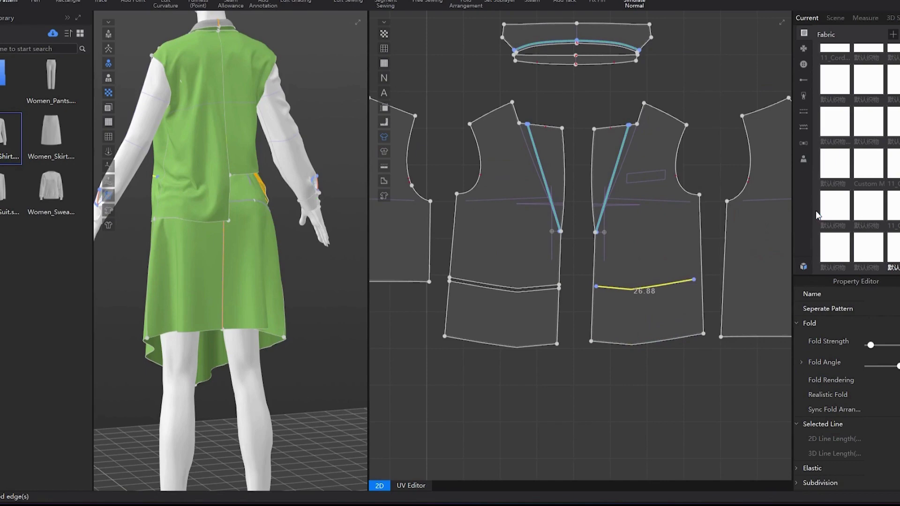
right_click(656, 290)
click(671, 89)
Delete the lower sections cut off from both vest front panels
click(532, 325)
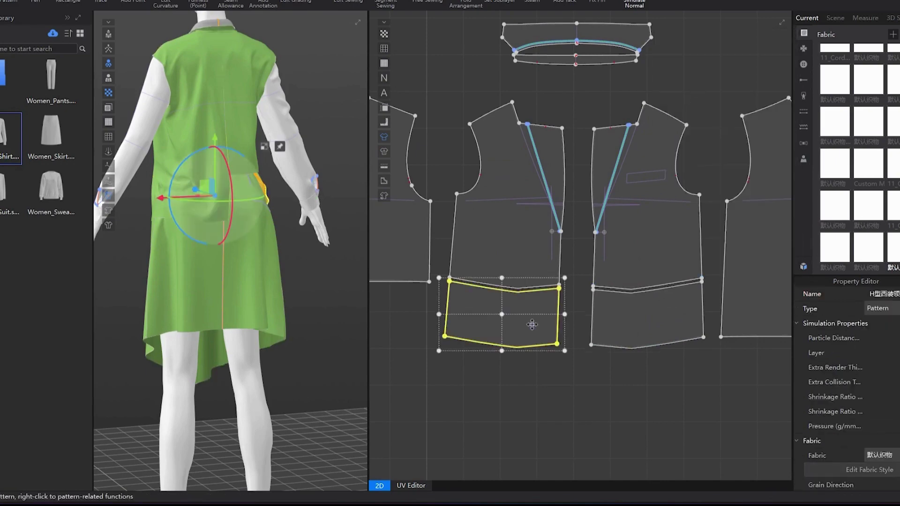
key(Delete)
click(639, 334)
key(Delete)
Offset the right back vest panel's hem inward so the panel matches the shortened left back panel
scroll(643, 337, down, 5)
scroll(501, 281, up, 2)
middle_drag(502, 282, 357, 254)
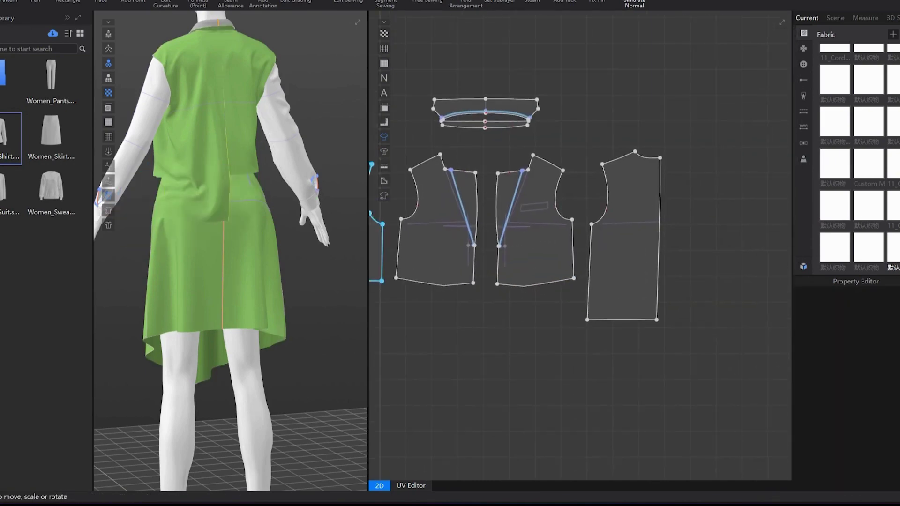
click(622, 319)
right_click(625, 321)
click(663, 424)
click(463, 275)
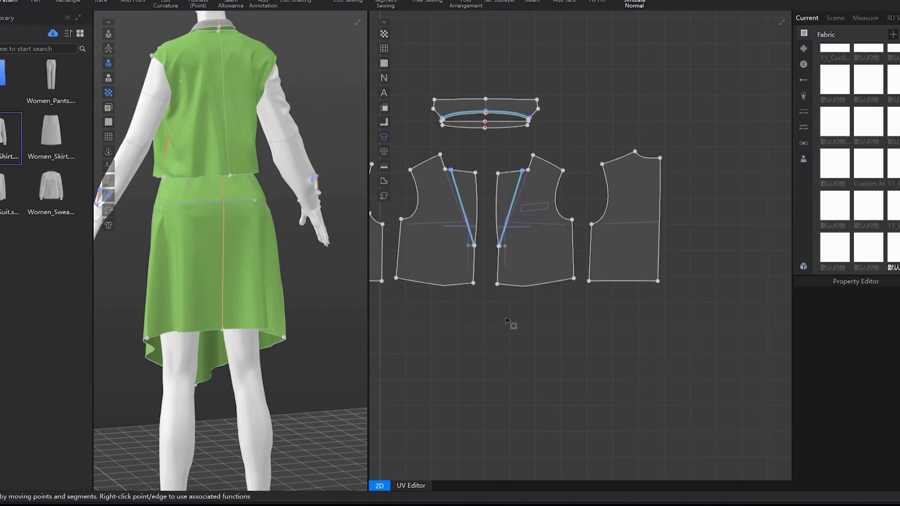
Check the side-seam sewing on both sides of the shortened vest and simulate the outfit
right_drag(257, 269, 490, 266)
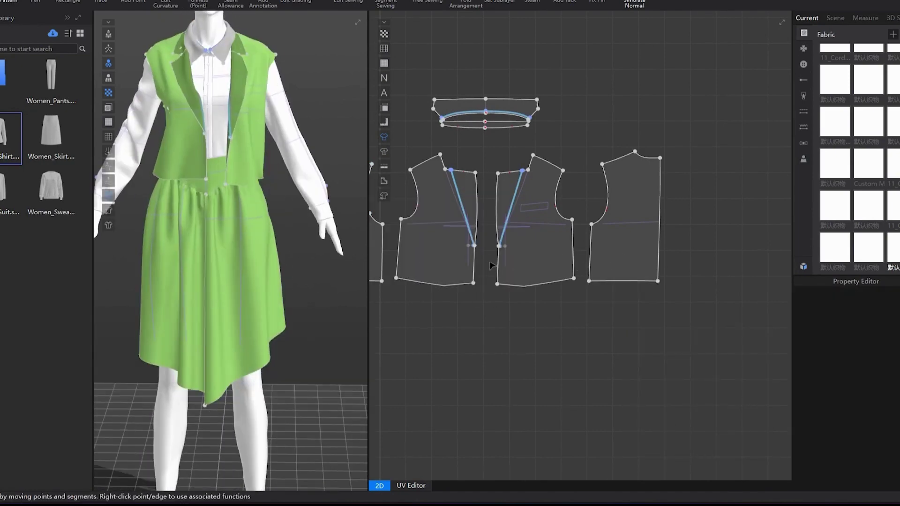
right_drag(304, 43, 246, 41)
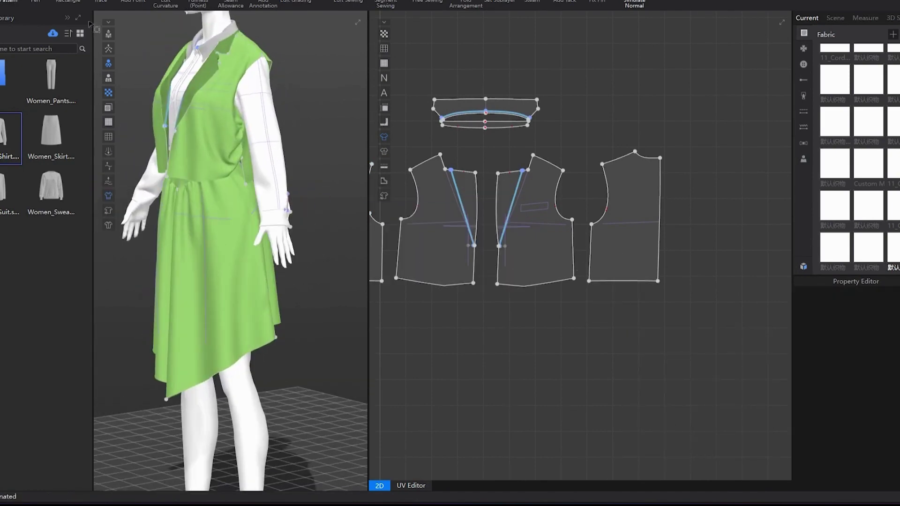
key(b)
click(590, 259)
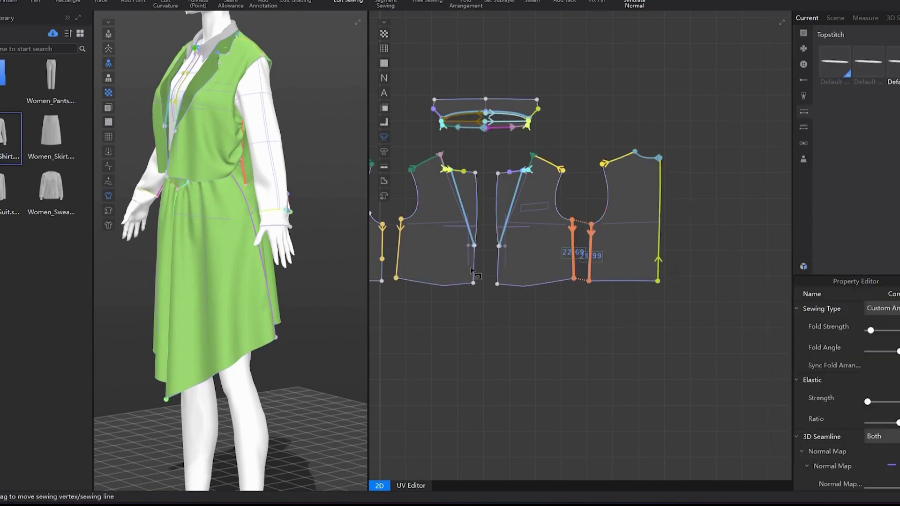
middle_drag(491, 258, 562, 239)
drag(452, 240, 449, 300)
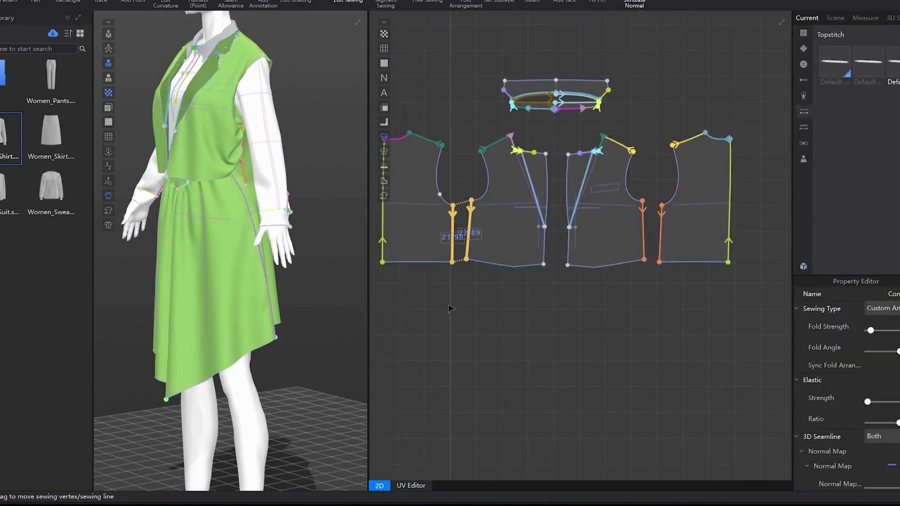
key(space)
right_drag(263, 77, 207, 61)
Try to select the hem edges of the skirt's front and back pattern pieces together
scroll(482, 202, down, 5)
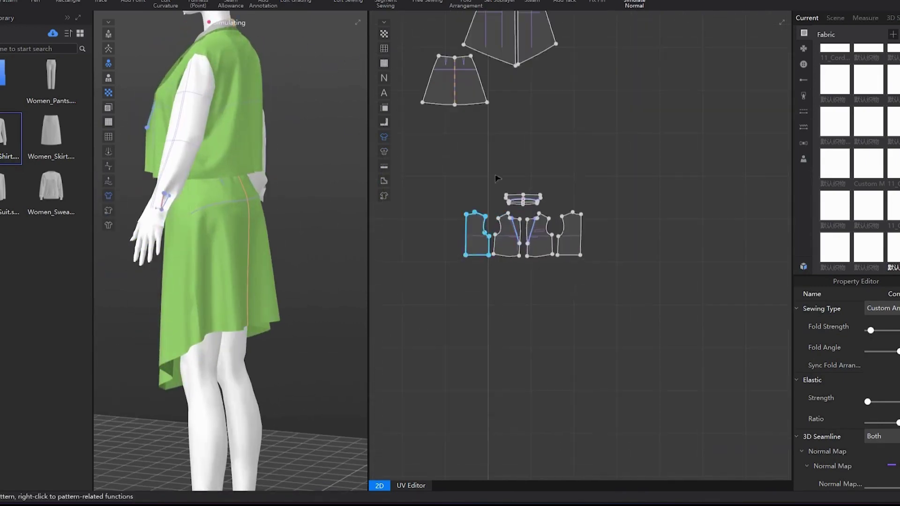
middle_drag(497, 177, 505, 255)
scroll(505, 255, down, 2)
key(z)
key(b)
key(z)
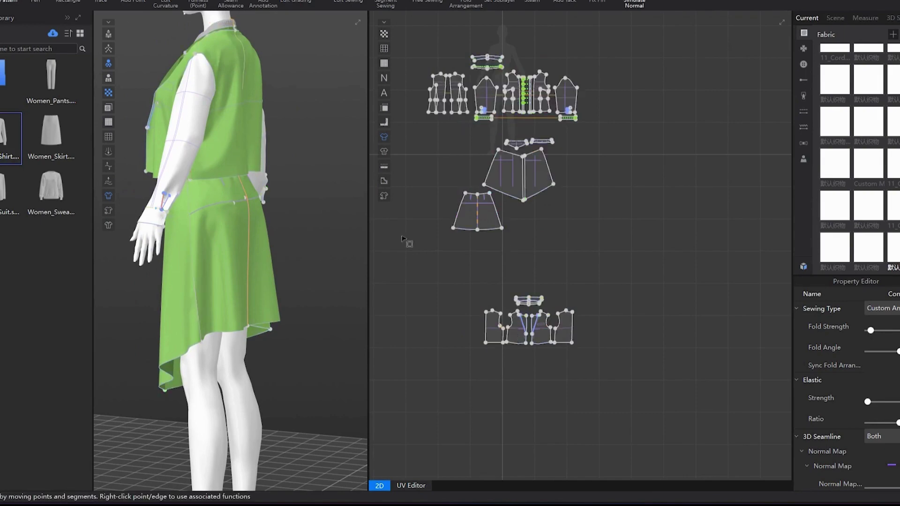
scroll(447, 220, up, 2)
click(484, 231)
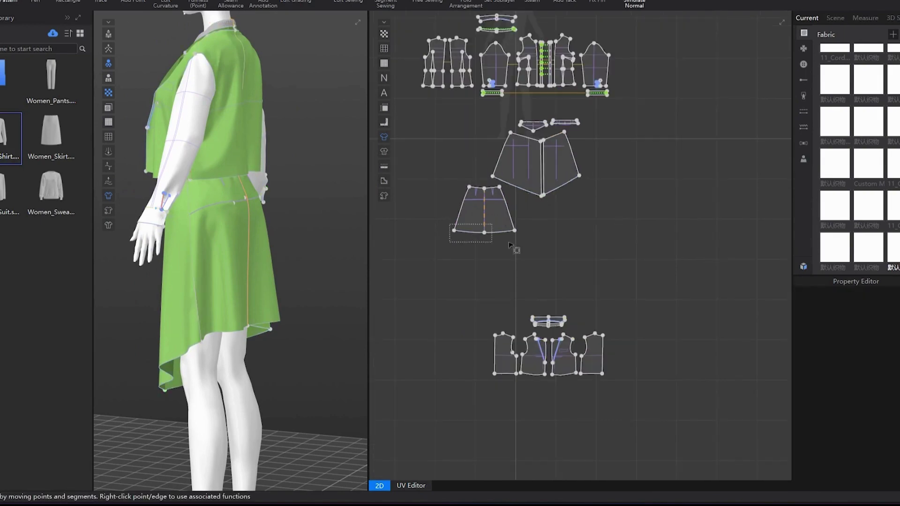
click(481, 286)
drag(437, 227, 526, 244)
scroll(537, 198, up, 3)
drag(447, 150, 635, 201)
drag(468, 117, 569, 153)
key(ctrl+z)
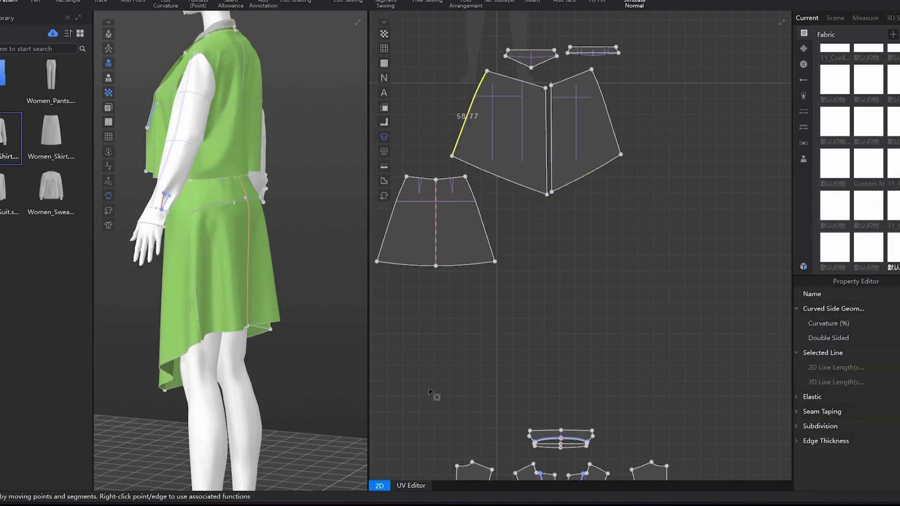
Lengthen the skirt slightly by lowering its front and back hem edges together, and simulate the outfit
drag(533, 207, 577, 198)
click(576, 186)
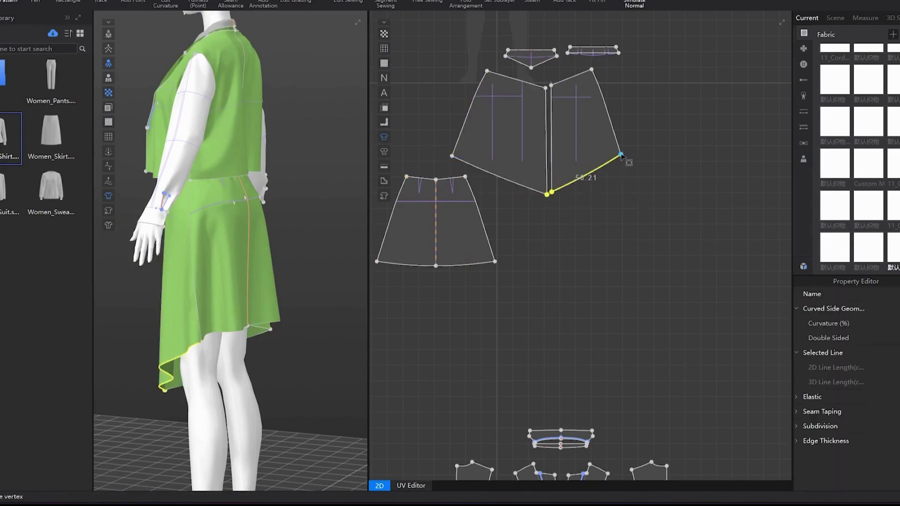
scroll(382, 249, up, 1)
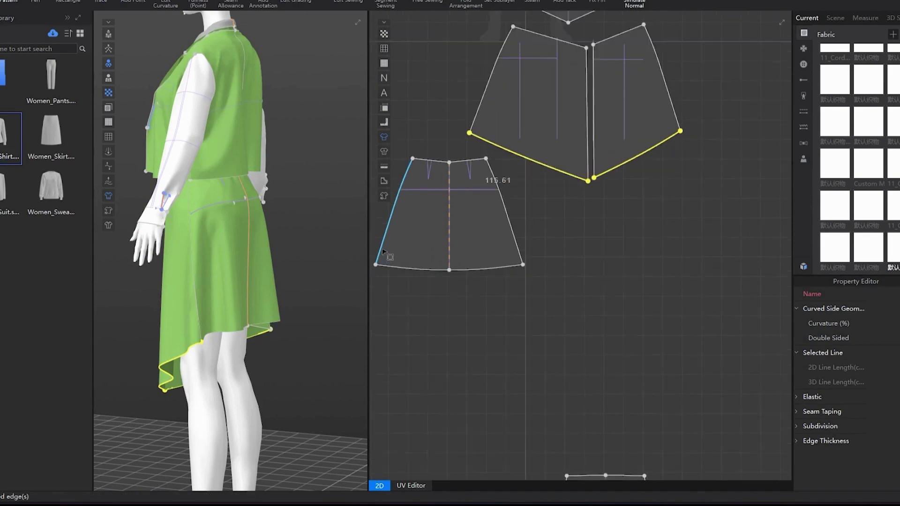
scroll(381, 250, down, 1)
shift+drag(373, 254, 464, 275)
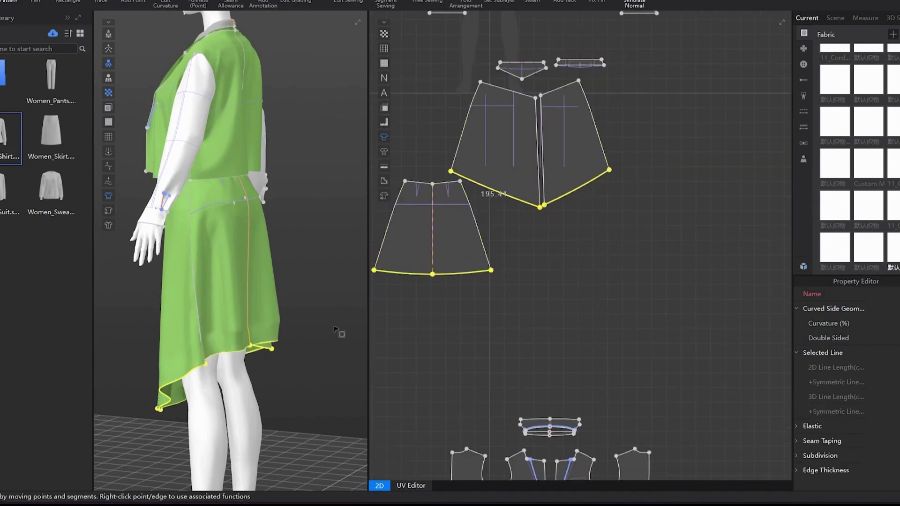
key(space)
right_drag(335, 328, 246, 300)
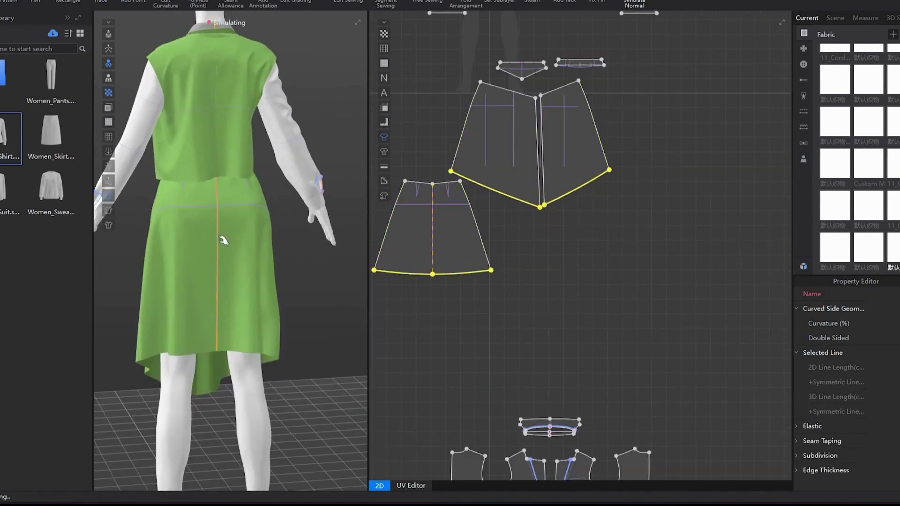
Pull the skirt's back panel on the avatar during simulation to settle its drape, and stop the simulation
mouse_move(223, 240)
mouse_down()
mouse_move(235, 299)
mouse_move(209, 217)
mouse_move(214, 318)
mouse_up()
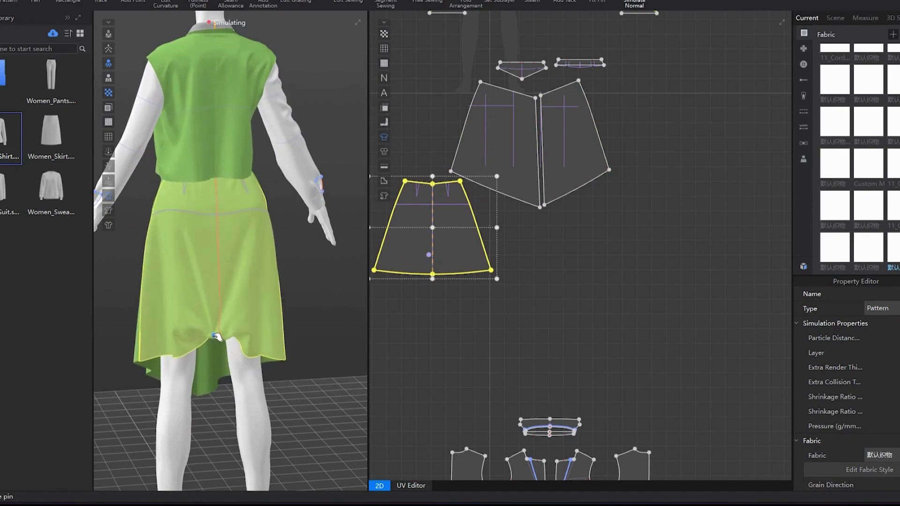
right_drag(214, 318, 232, 237)
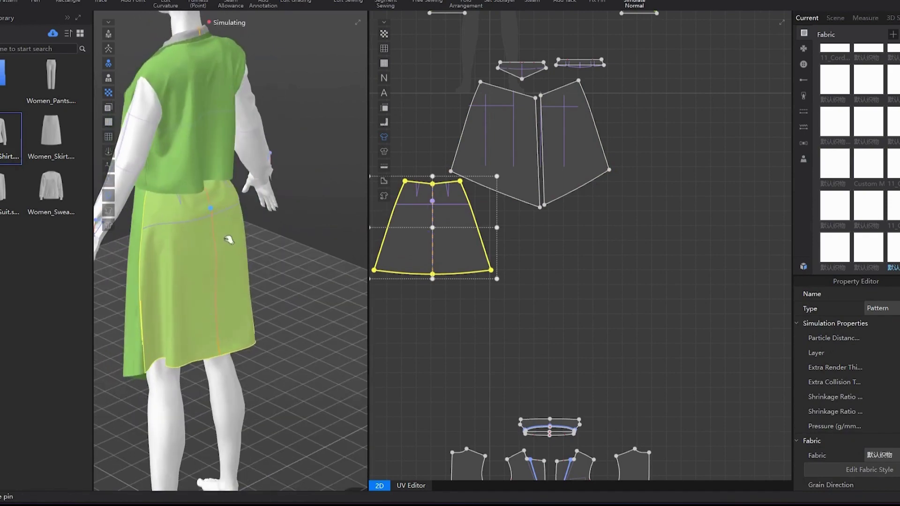
drag(231, 237, 183, 276)
drag(217, 259, 235, 266)
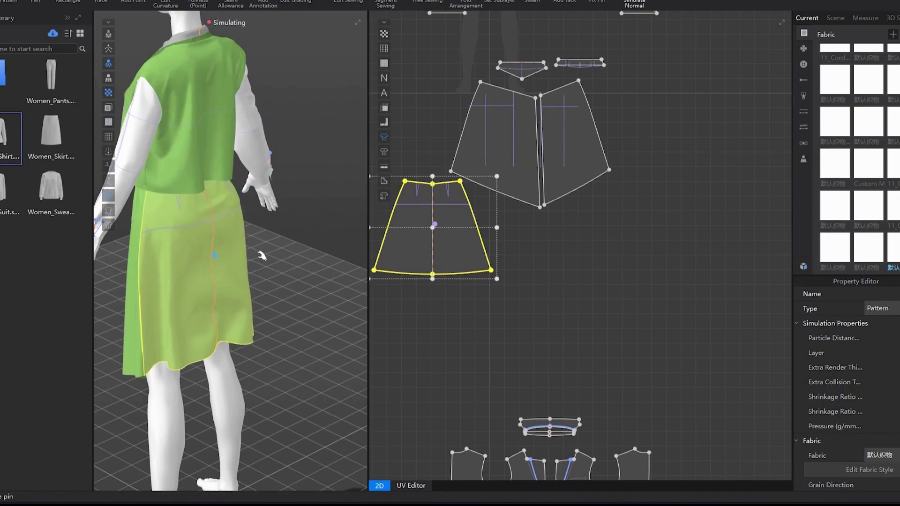
click(274, 250)
right_drag(274, 250, 492, 226)
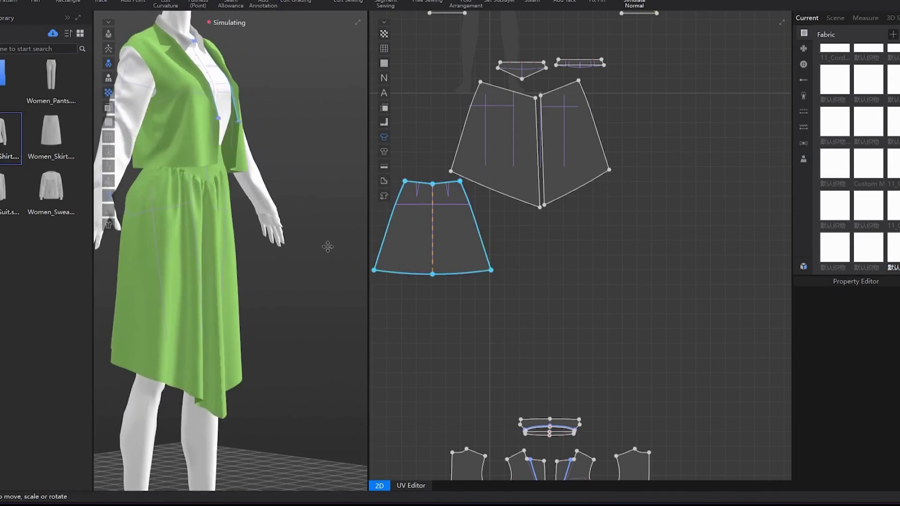
key(space)
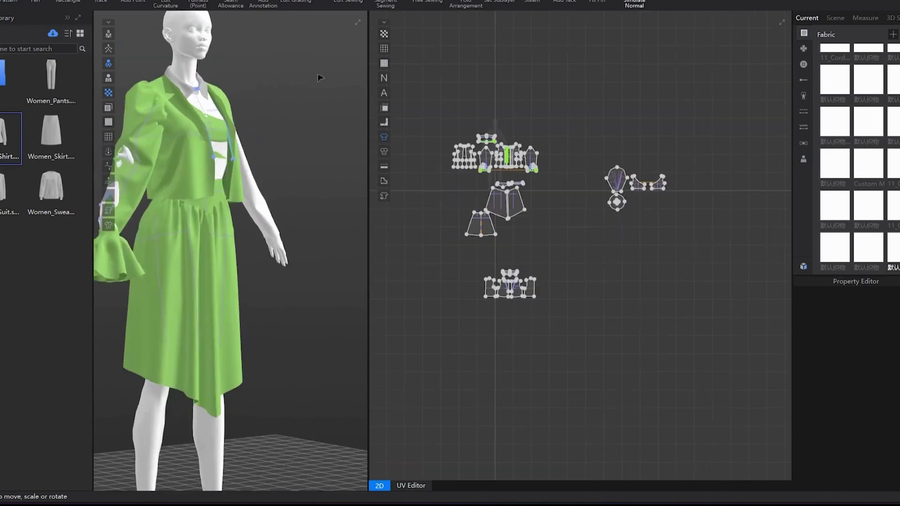
Select the vest, shirt, skirt, and flared-sleeve top pattern groups in turn, and simulate the full outfit
right_drag(253, 82, 284, 80)
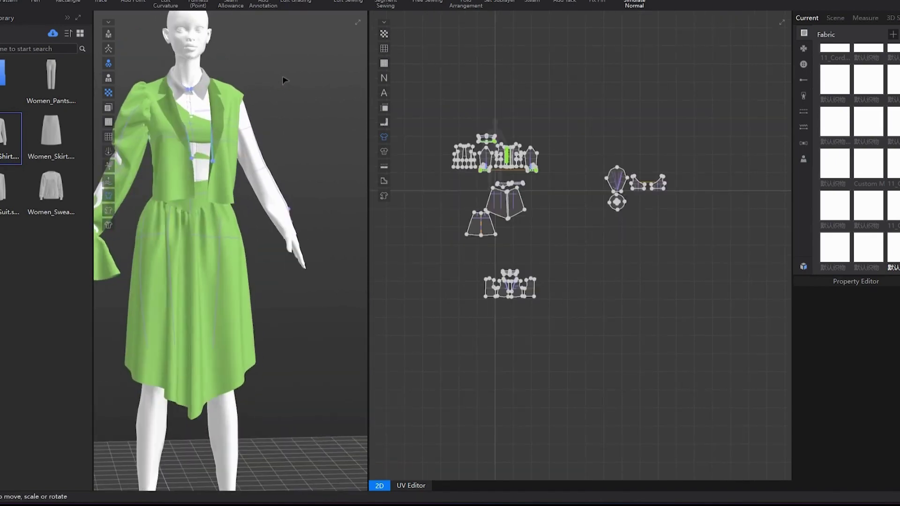
drag(535, 304, 538, 303)
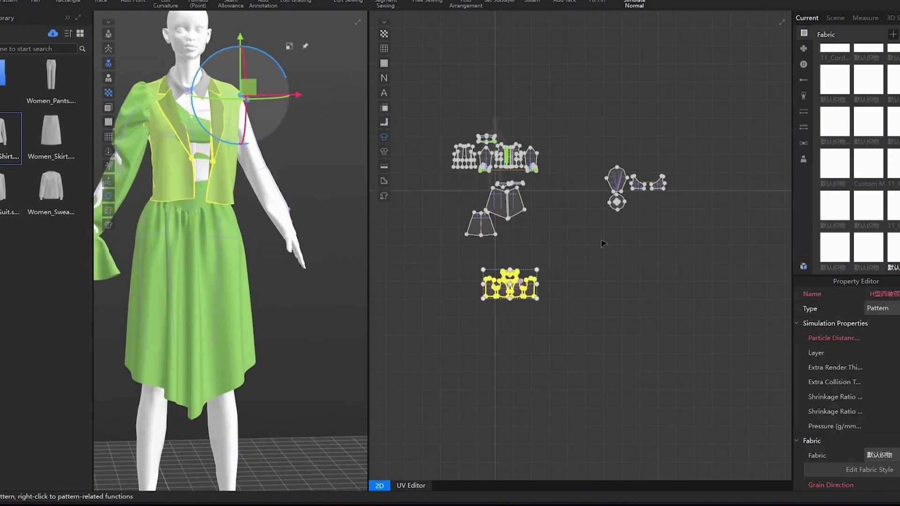
click(435, 182)
drag(568, 186, 571, 178)
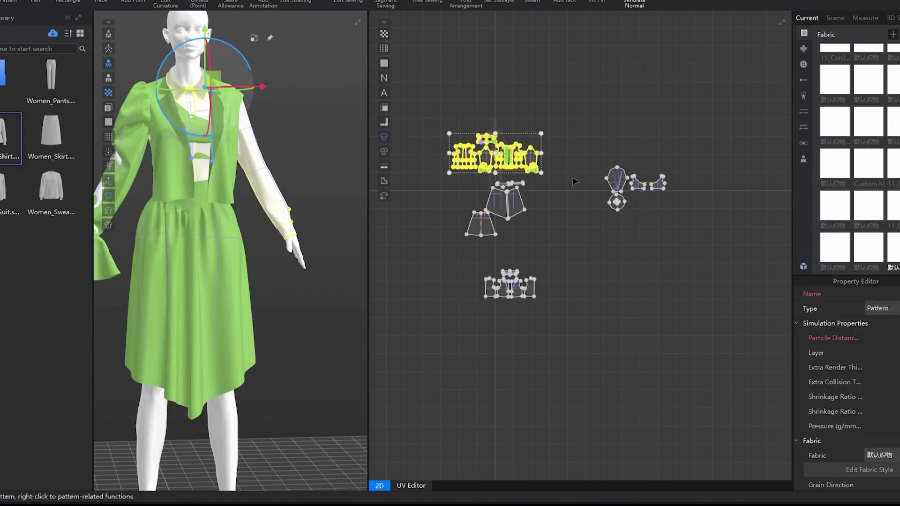
click(576, 182)
drag(537, 243, 537, 242)
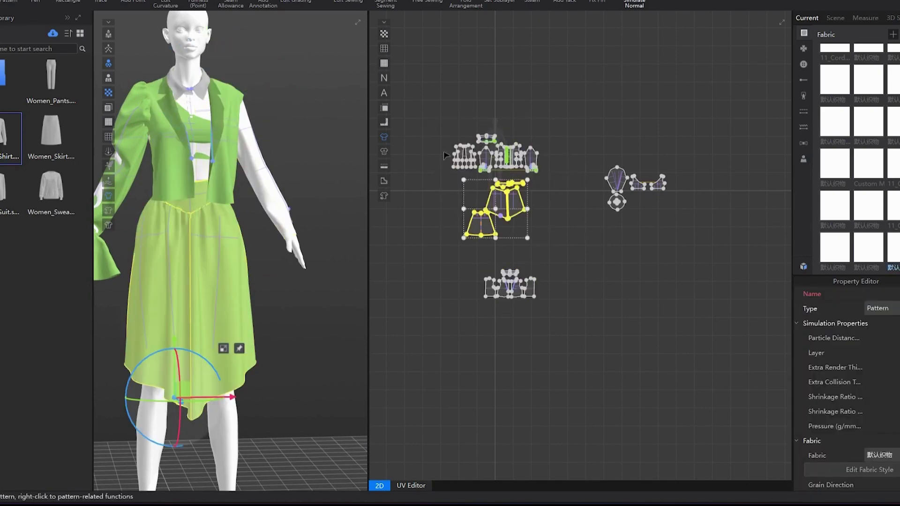
drag(593, 155, 680, 252)
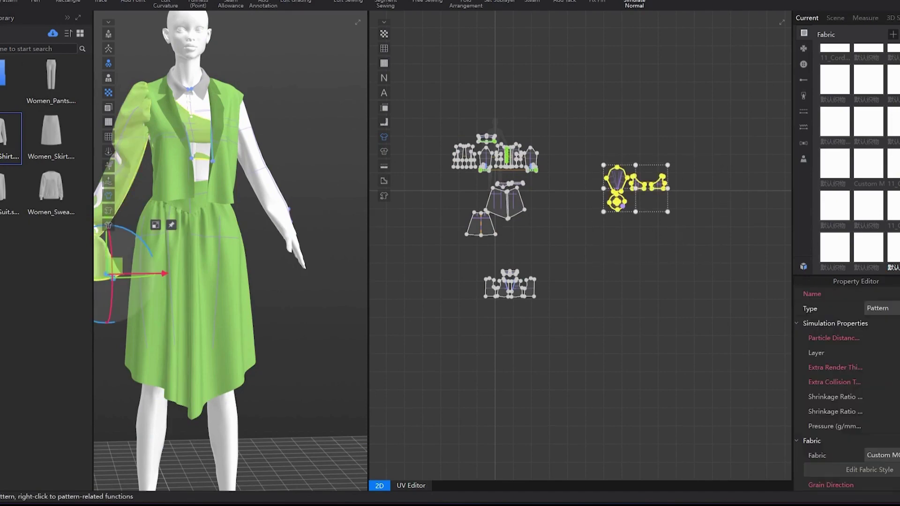
key(Return)
click(487, 293)
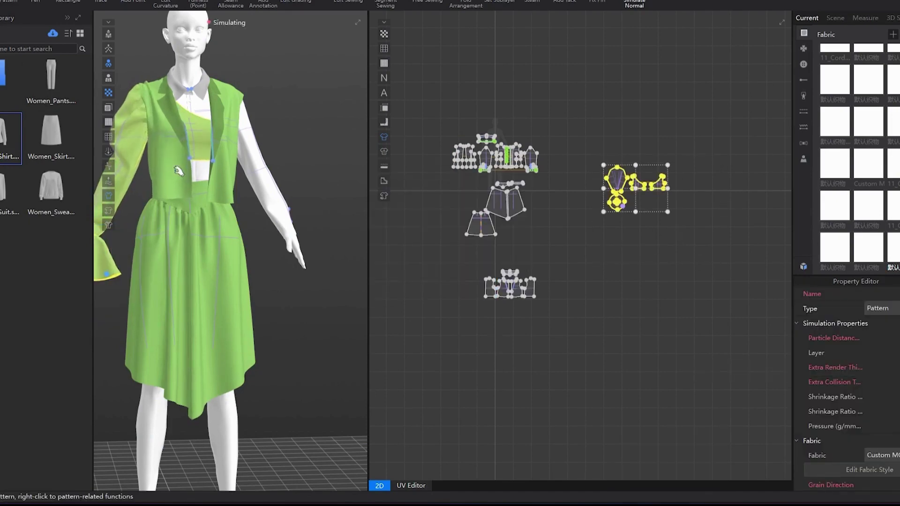
Pull the vest's shoulder and back fabric and the puffed sleeve on the avatar to settle the layers during simulation
mouse_move(286, 107)
right_down()
mouse_move(145, 108)
mouse_move(481, 106)
mouse_move(282, 105)
right_up()
middle_drag(282, 105, 329, 108)
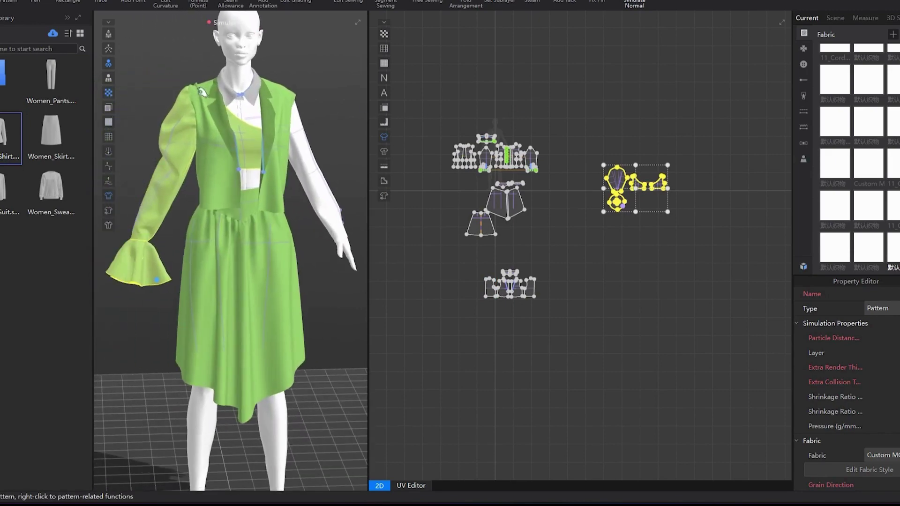
click(188, 79)
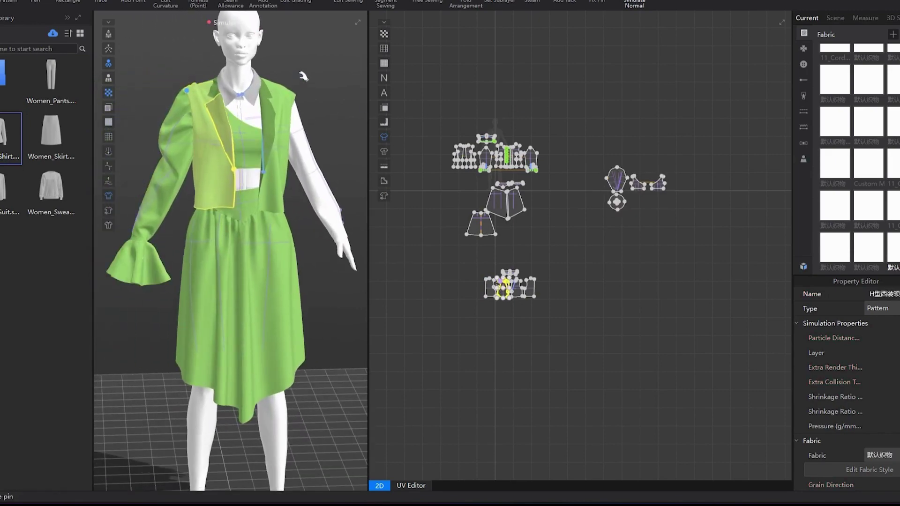
right_drag(303, 76, 217, 149)
click(217, 148)
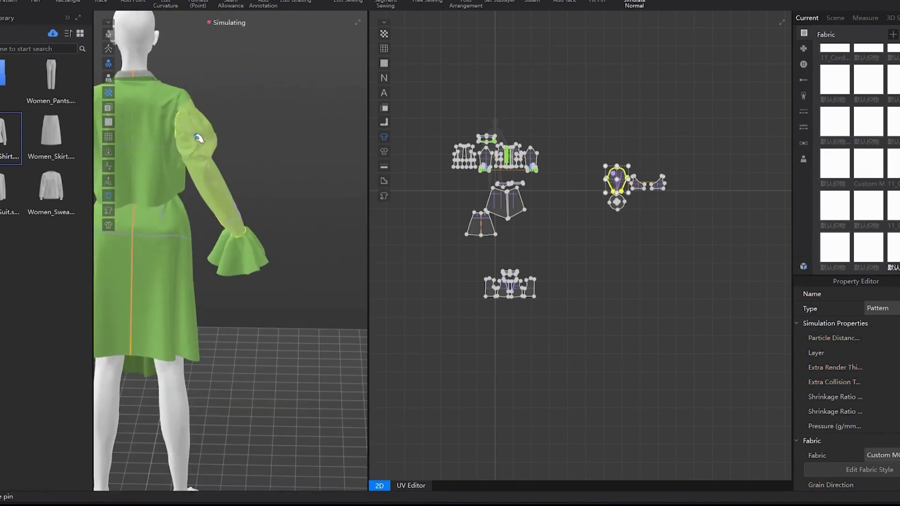
right_drag(257, 90, 237, 101)
click(235, 97)
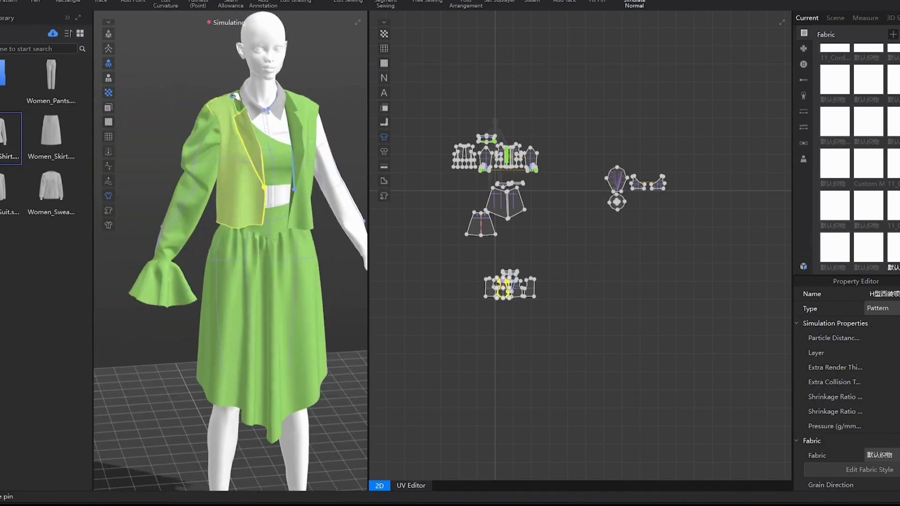
drag(211, 98, 238, 88)
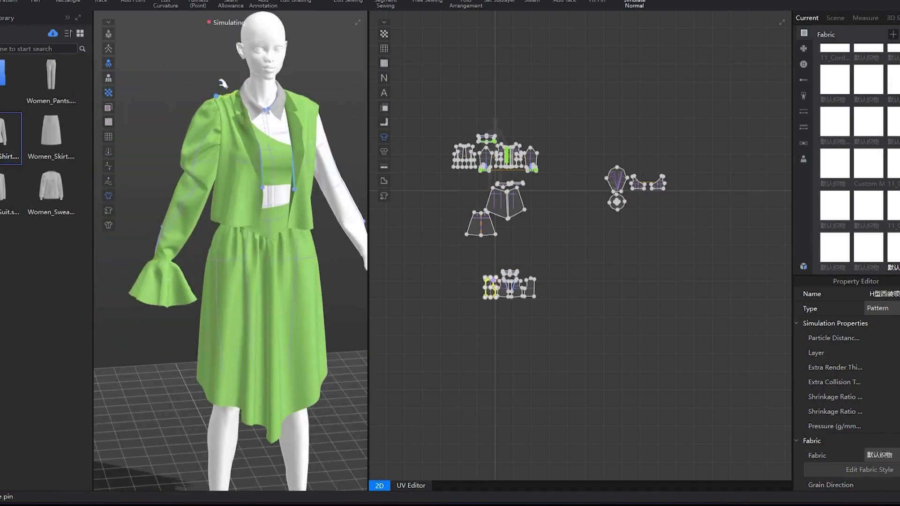
right_drag(223, 84, 426, 72)
drag(212, 183, 206, 192)
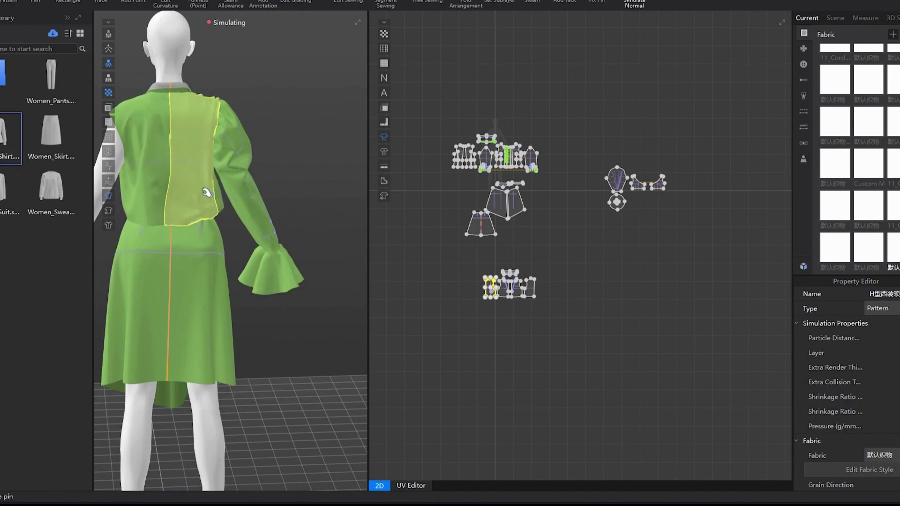
click(261, 82)
right_drag(261, 82, 66, 85)
Set the left back vest panel's shoulder edge to a length of 11 cm with the Start direction
scroll(479, 256, up, 8)
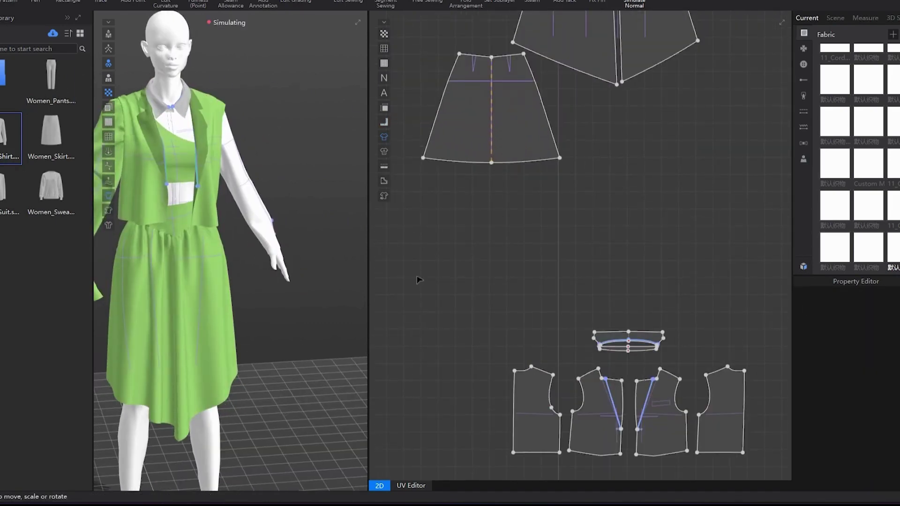
scroll(521, 297, up, 3)
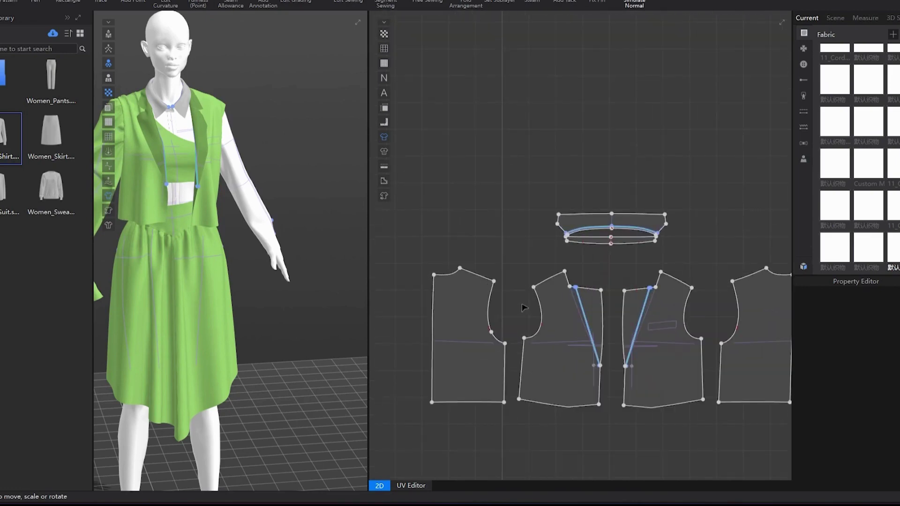
click(485, 277)
right_click(484, 277)
click(501, 340)
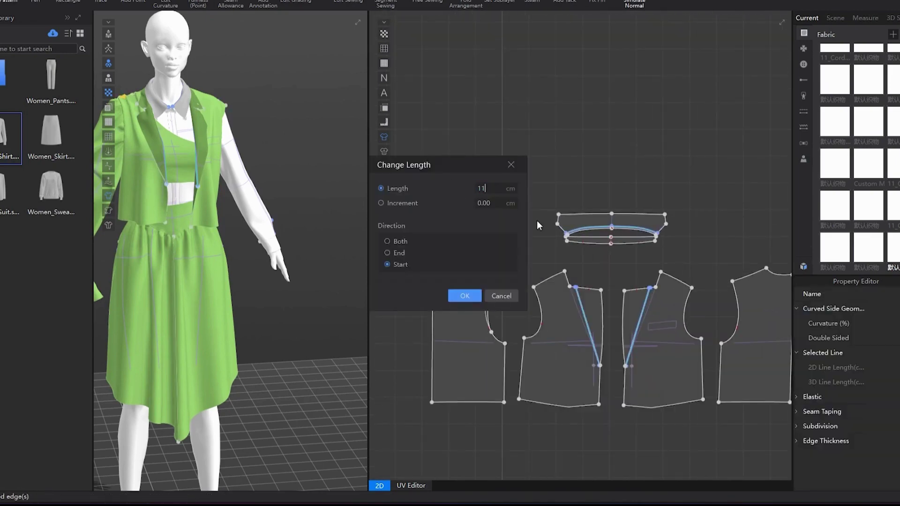
drag(468, 167, 288, 147)
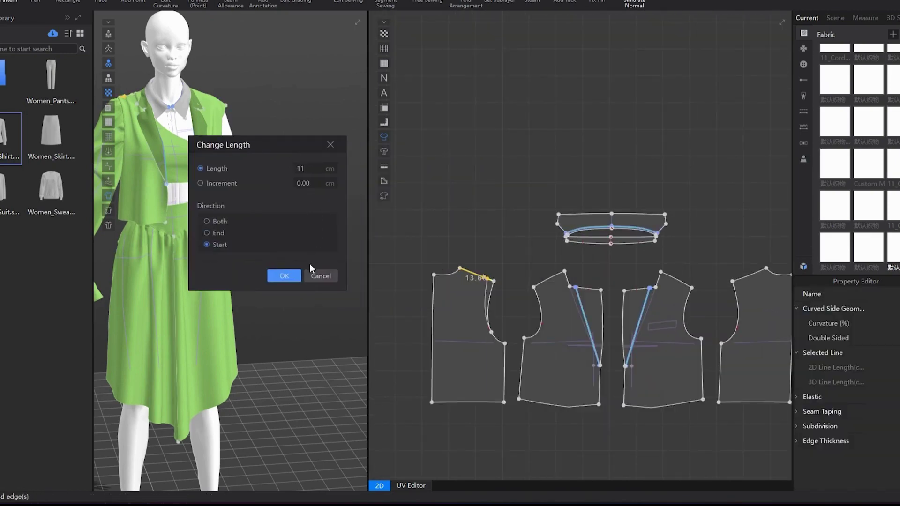
click(284, 275)
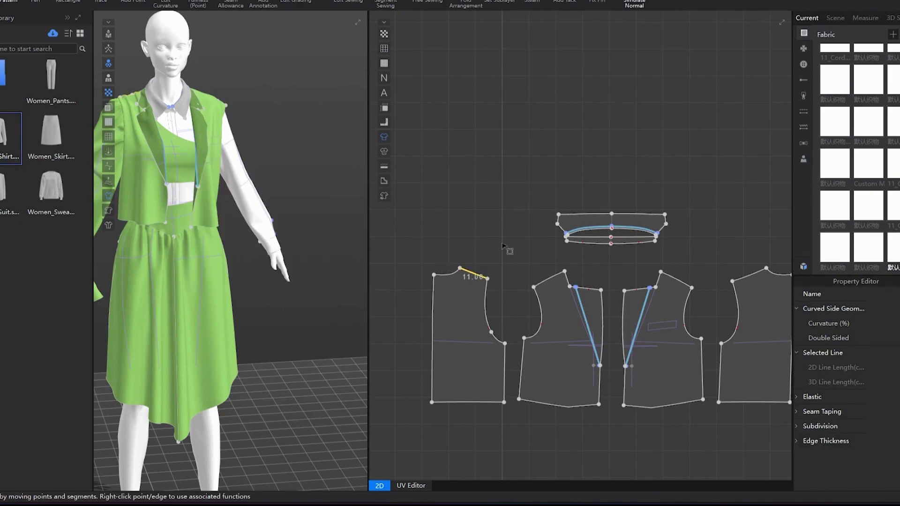
Set the left front vest panel's shoulder edge to a length of 11 cm with the End direction
right_click(539, 286)
click(573, 341)
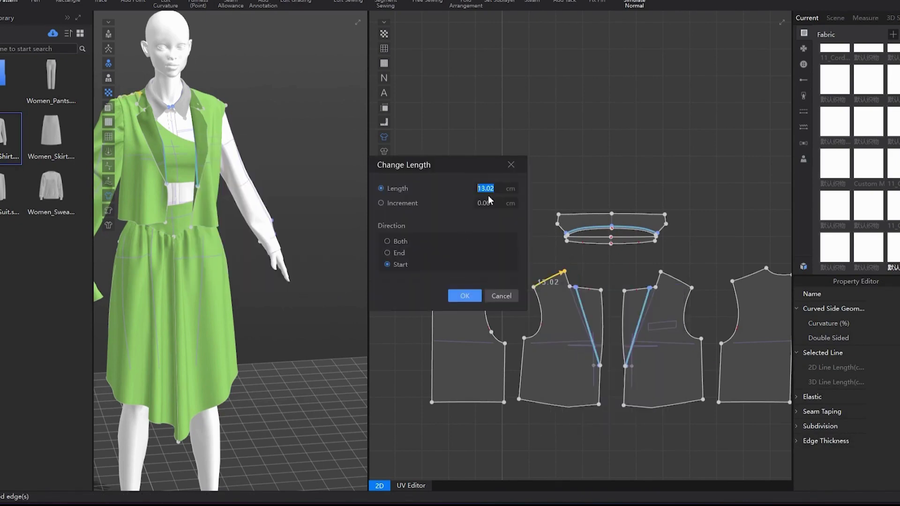
text(11)
click(387, 253)
click(463, 296)
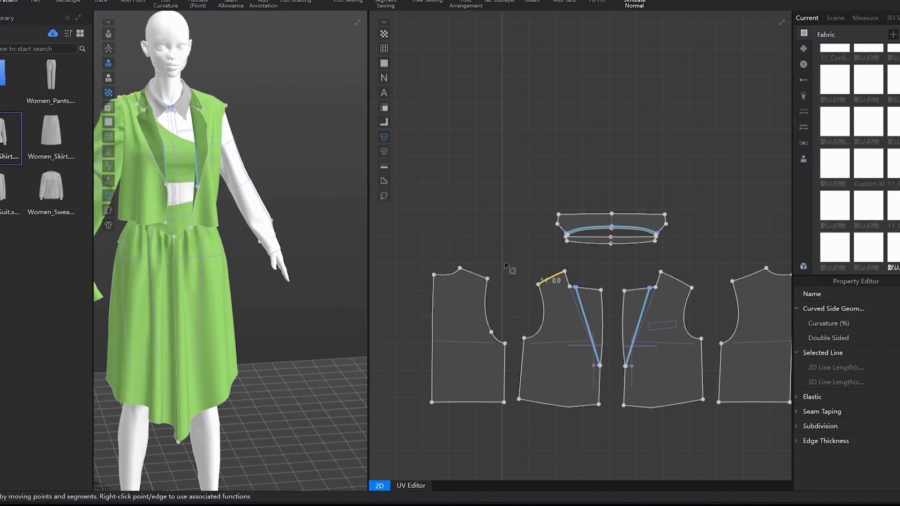
Set the shoulder edges of the right front and right back vest panels to 11 cm each
middle_drag(670, 281, 569, 269)
right_click(586, 275)
click(609, 336)
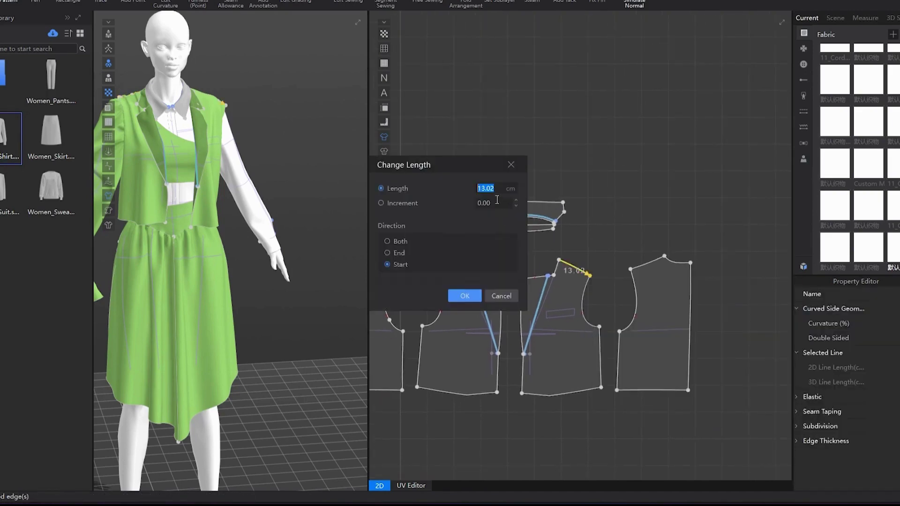
text(11)
click(465, 296)
right_click(637, 268)
click(637, 325)
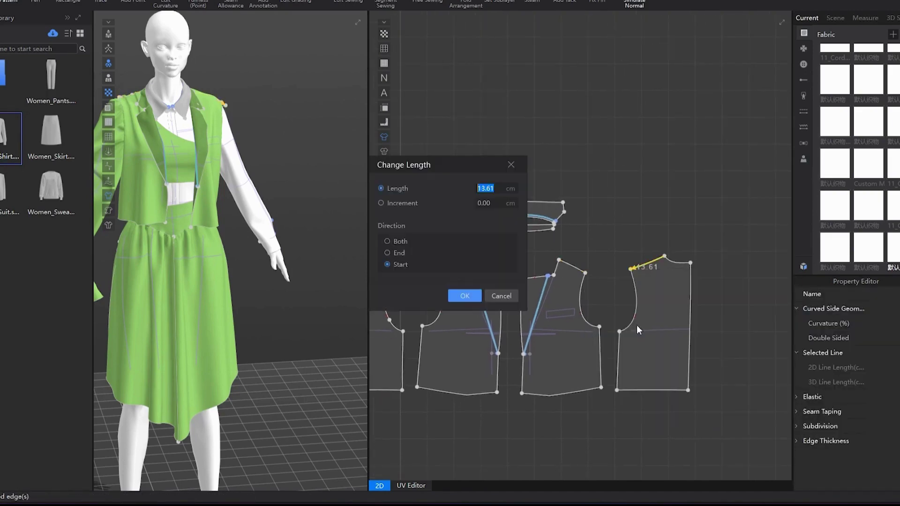
text(11)
click(475, 294)
Simulate the outfit with the narrowed vest shoulders and inspect it from several sides
mouse_move(298, 103)
right_down()
mouse_move(276, 104)
mouse_move(308, 105)
right_up()
key(space)
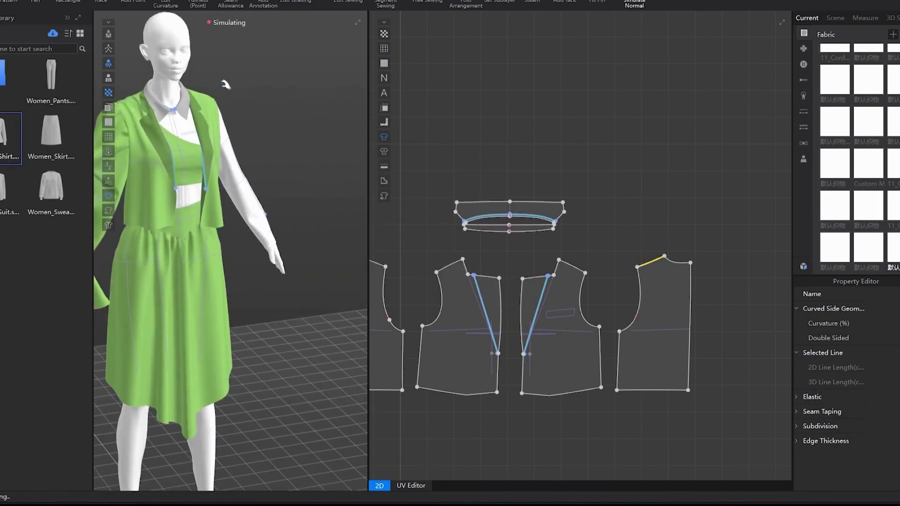
right_drag(226, 85, 398, 76)
key(space)
right_drag(398, 76, 464, 79)
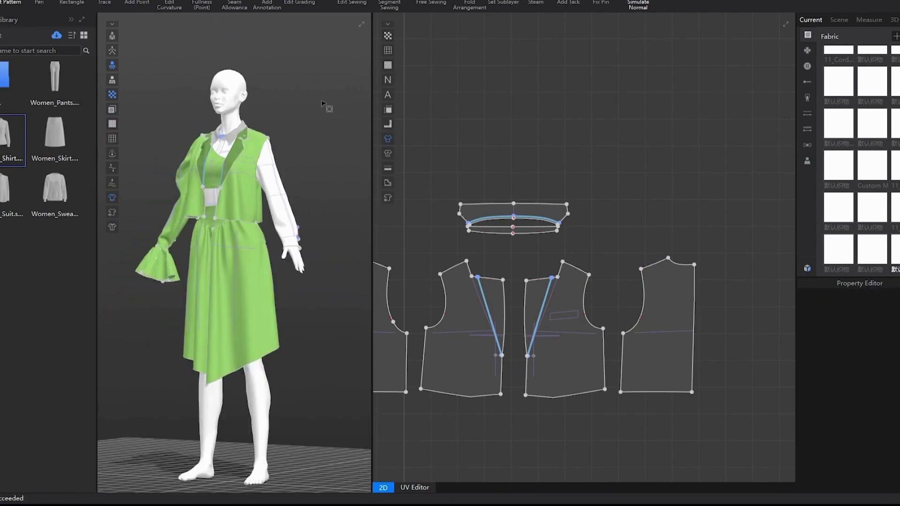
Shorten the left front vest panel's shoulder edge to 10 cm with the Start direction
right_drag(332, 77, 300, 103)
scroll(303, 136, down, 1)
scroll(301, 144, up, 5)
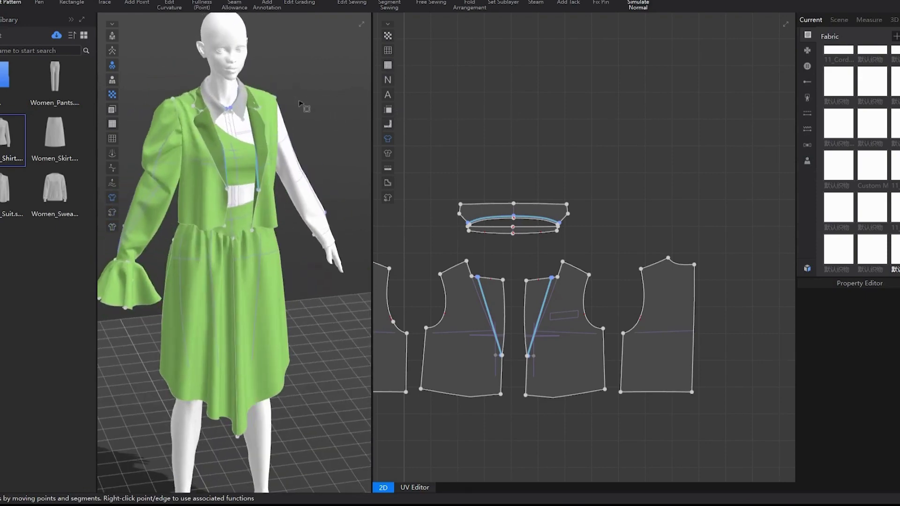
right_click(456, 269)
click(473, 287)
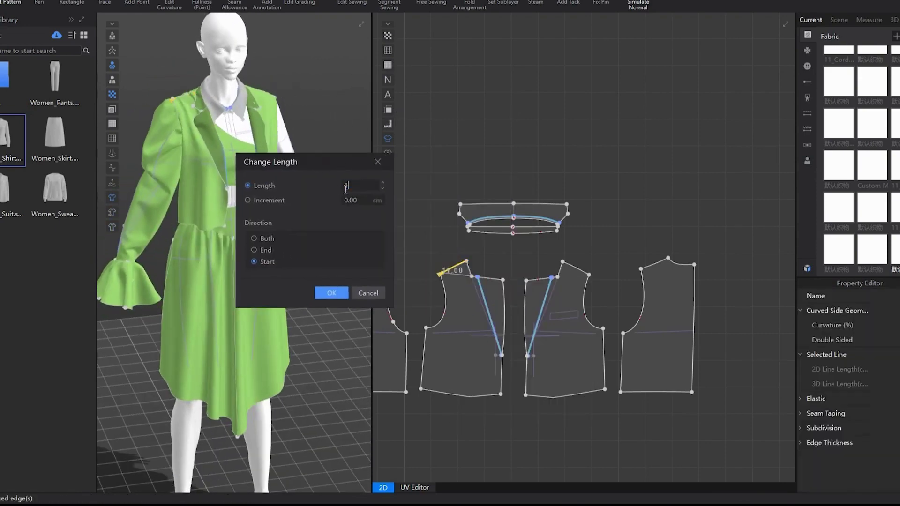
click(331, 293)
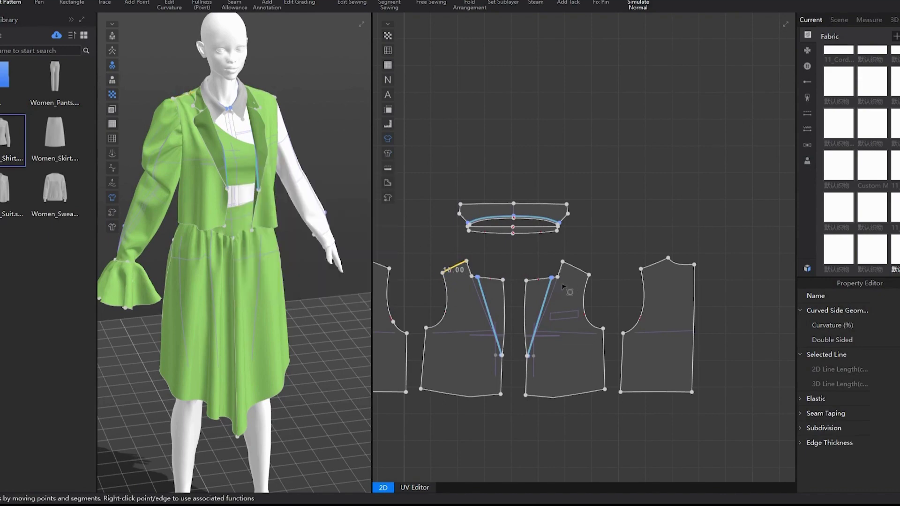
Shorten the shoulder edges of the right front and right back vest panels to 10 cm each
right_click(583, 275)
click(610, 332)
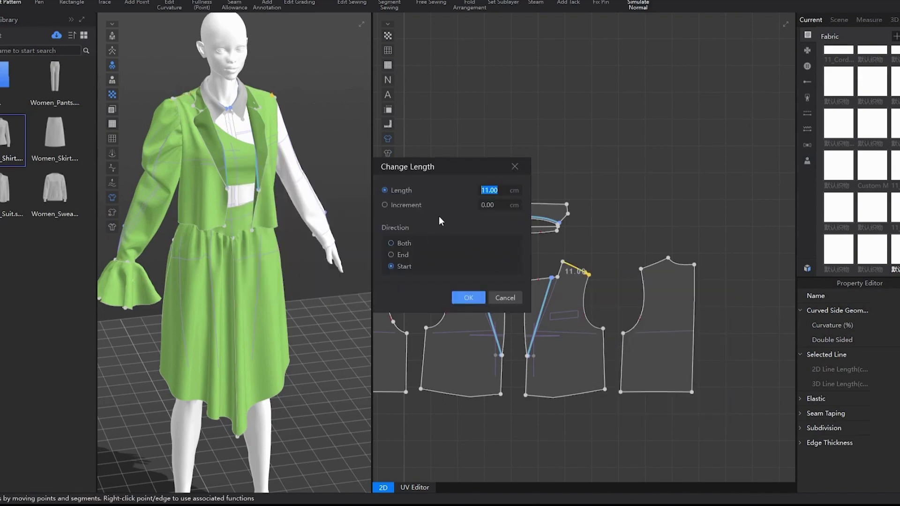
text(10)
click(468, 298)
right_click(649, 265)
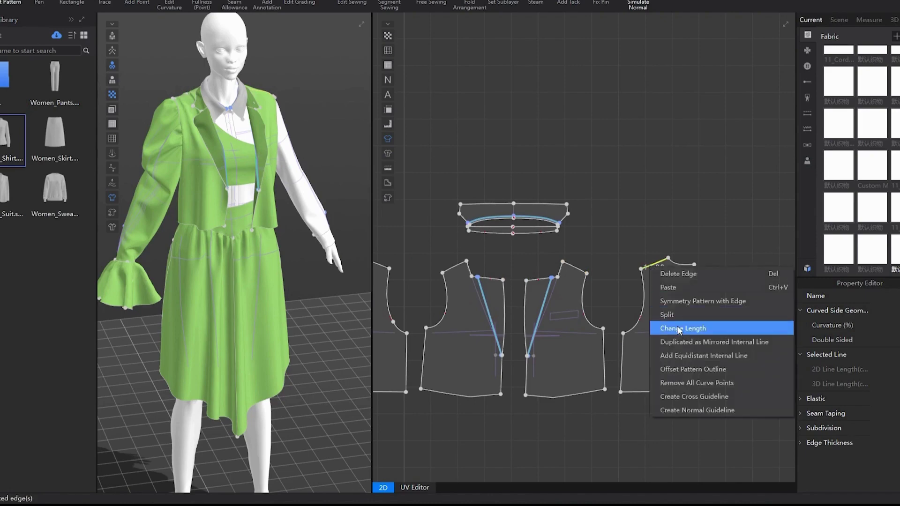
click(675, 323)
click(469, 298)
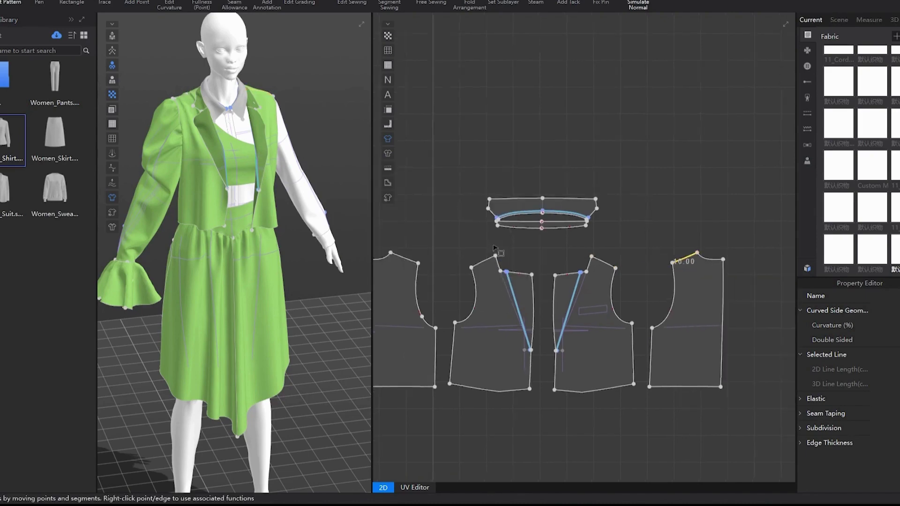
Shorten the shoulder edge of the left back vest panel to 10 cm
right_click(467, 238)
click(488, 286)
text(1)
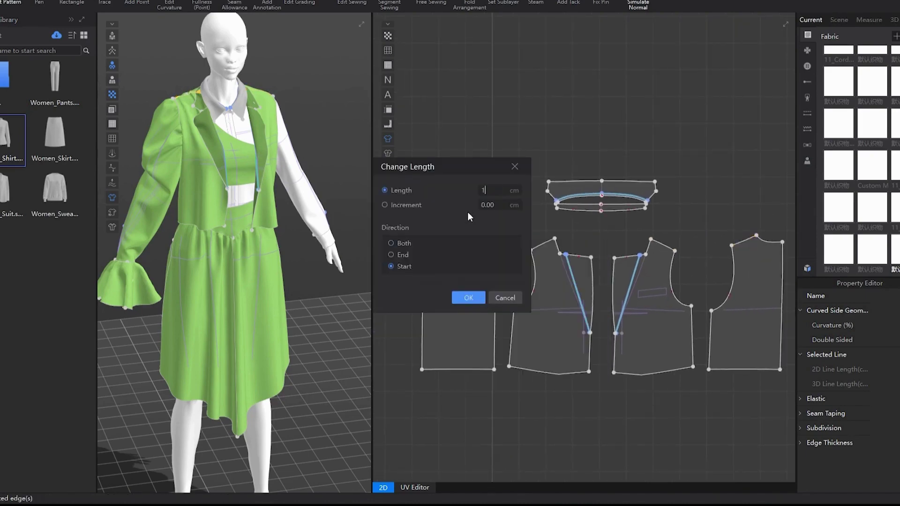
text(0)
drag(486, 167, 395, 167)
click(377, 299)
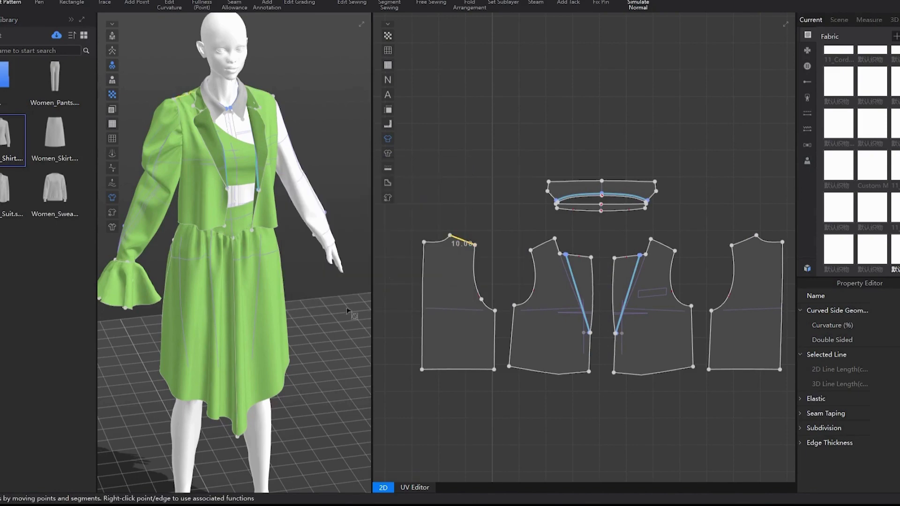
Check the sewing between the left front and left back vest panels at the shoulder
right_drag(345, 308, 372, 275)
click(353, 7)
click(465, 241)
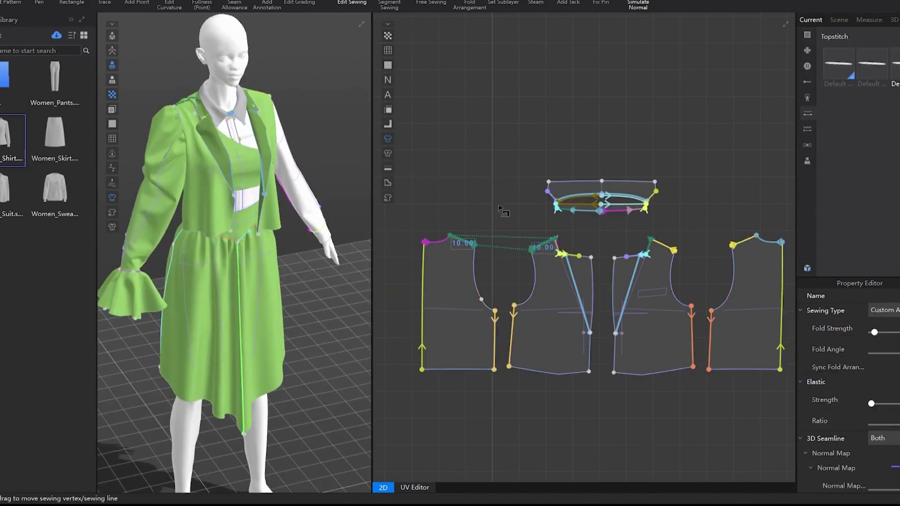
middle_drag(500, 205, 428, 209)
click(438, 210)
scroll(345, 117, up, 3)
middle_drag(345, 116, 319, 233)
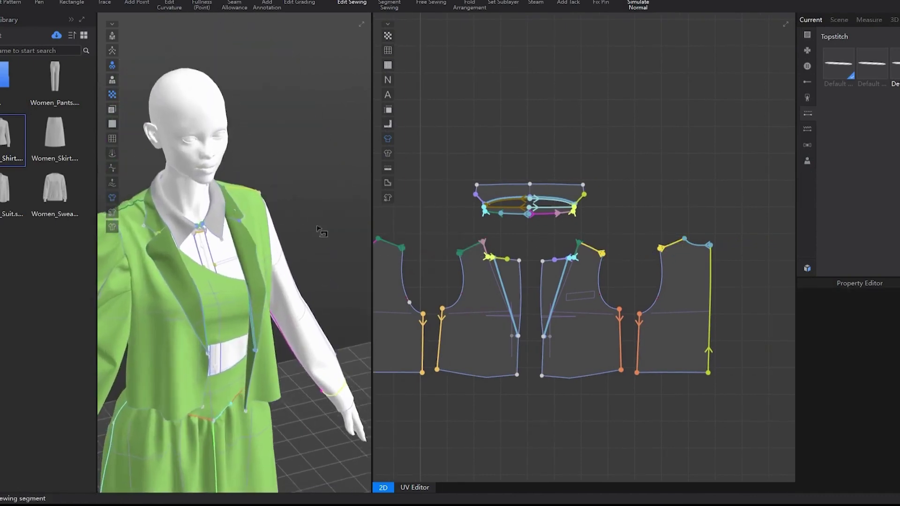
mouse_move(319, 233)
right_down()
mouse_move(450, 230)
mouse_move(332, 229)
right_up()
Simulate the outfit and tug the vest collar into place around the neck and shoulder
key(space)
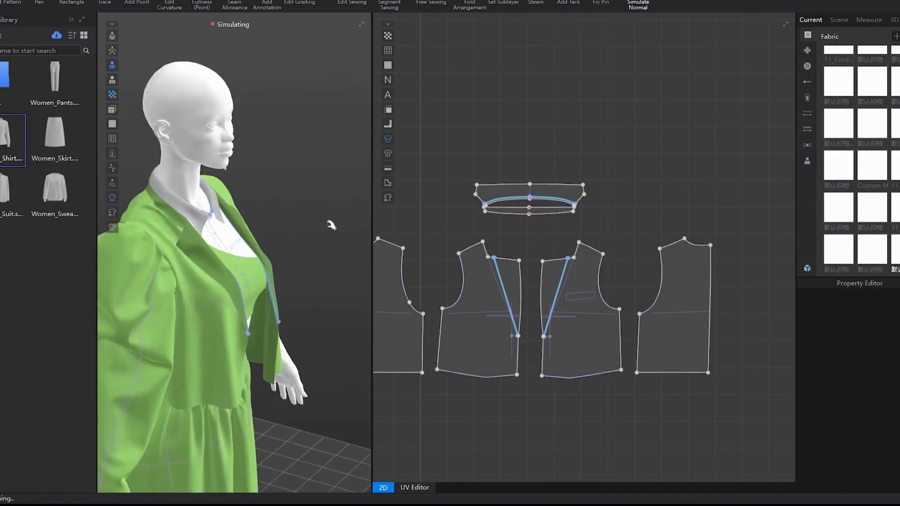
middle_drag(324, 173, 392, 141)
right_drag(331, 138, 307, 146)
click(241, 201)
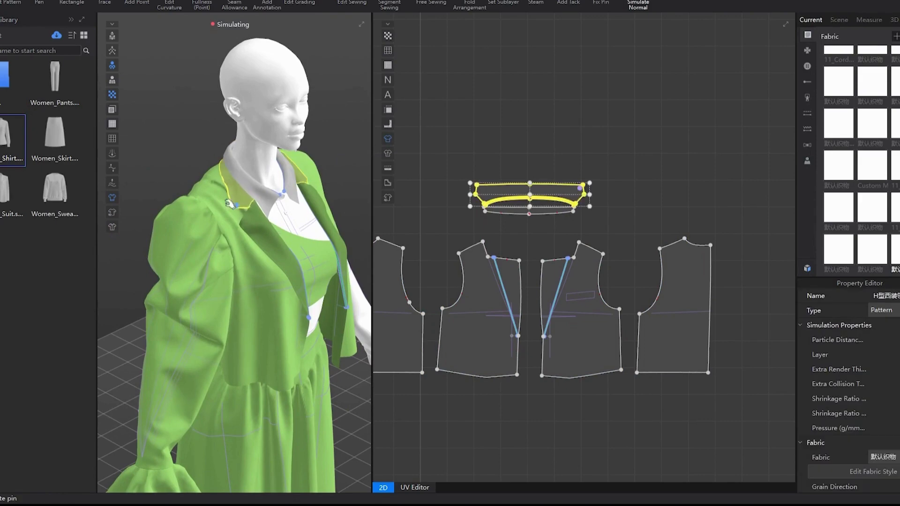
click(211, 201)
right_drag(336, 169, 218, 160)
Pull the vest front panel on the flared-sleeve side into place during simulation
key(b)
scroll(219, 157, down, 4)
scroll(218, 156, up, 3)
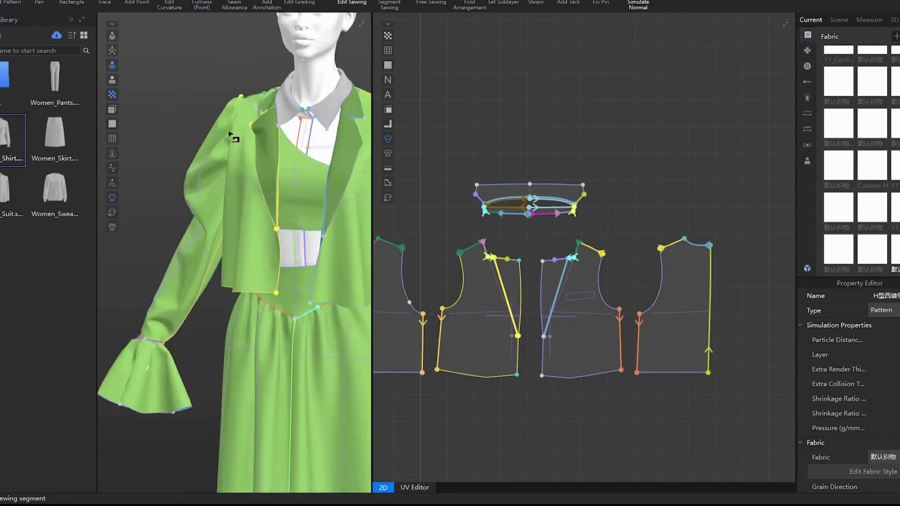
click(233, 139)
scroll(178, 252, up, 5)
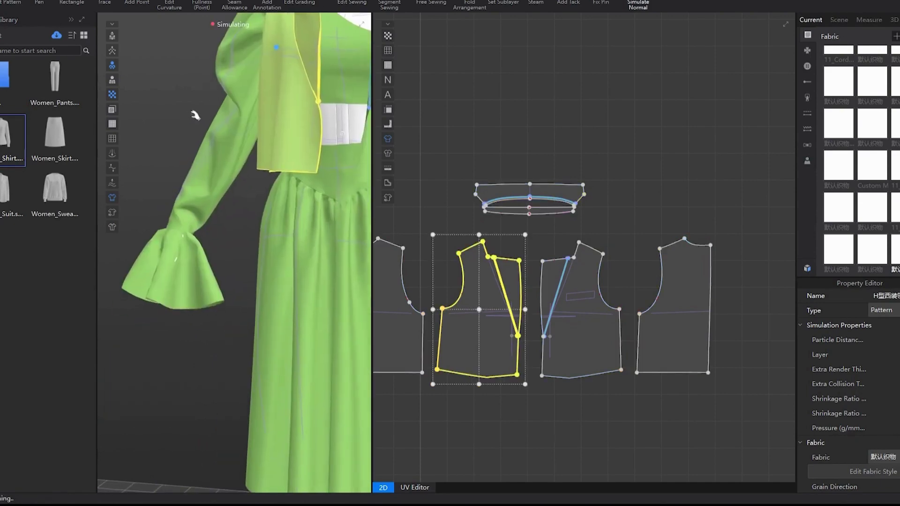
Tug the sleeve's flared cuff to settle its folds, and stop the simulation
scroll(175, 250, down, 2)
click(174, 252)
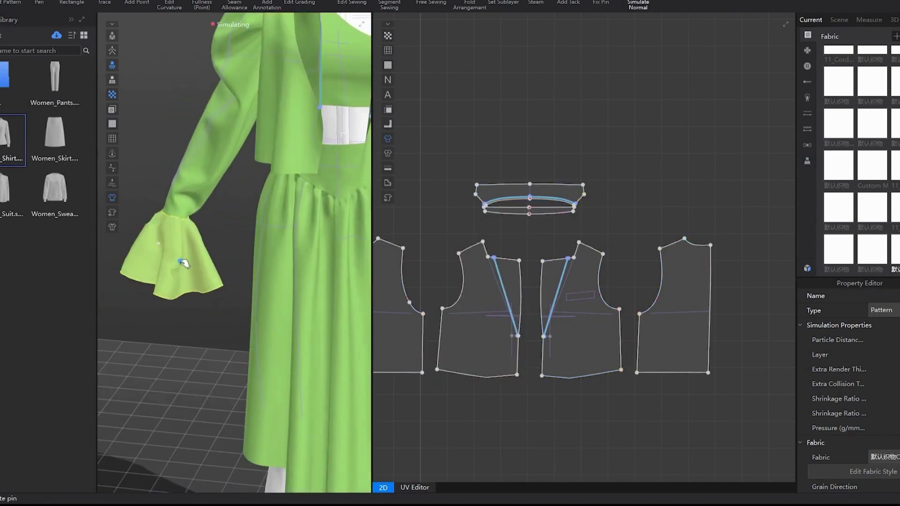
right_drag(180, 257, 252, 223)
key(space)
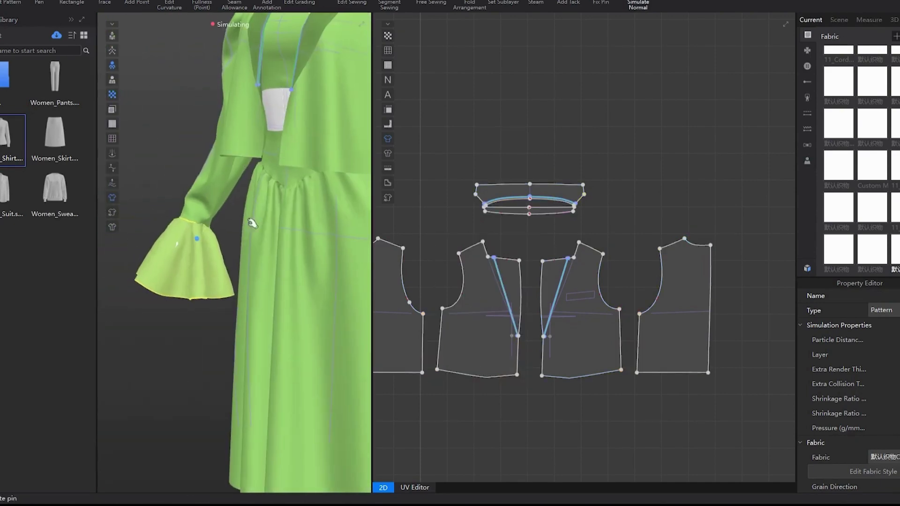
key(space)
Select the one-sleeved top's sleeve, circular cuff and bodice patterns together and edit their shared simulation properties
key(b)
scroll(521, 159, down, 6)
middle_drag(556, 87, 557, 322)
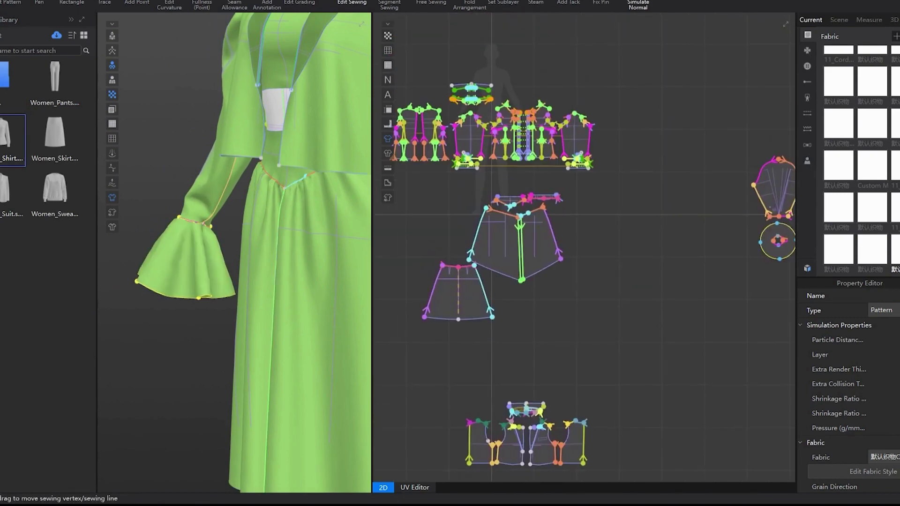
key(q)
scroll(647, 205, down, 3)
click(665, 193)
scroll(664, 193, up, 1)
middle_drag(664, 193, 607, 213)
drag(627, 176, 769, 286)
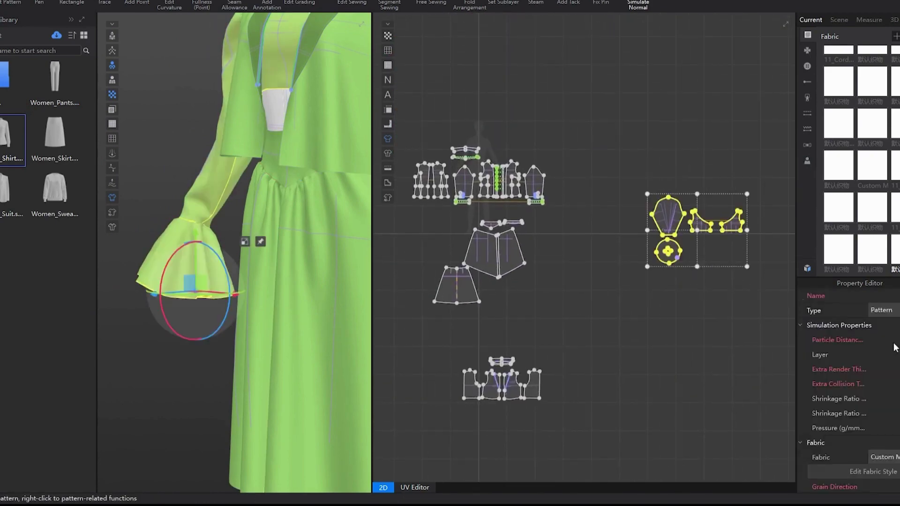
click(701, 324)
click(674, 245)
drag(569, 138, 801, 305)
key(Return)
Simulate the outfit with the edited top and view it from the front
key(z)
scroll(175, 328, down, 3)
right_click(162, 320)
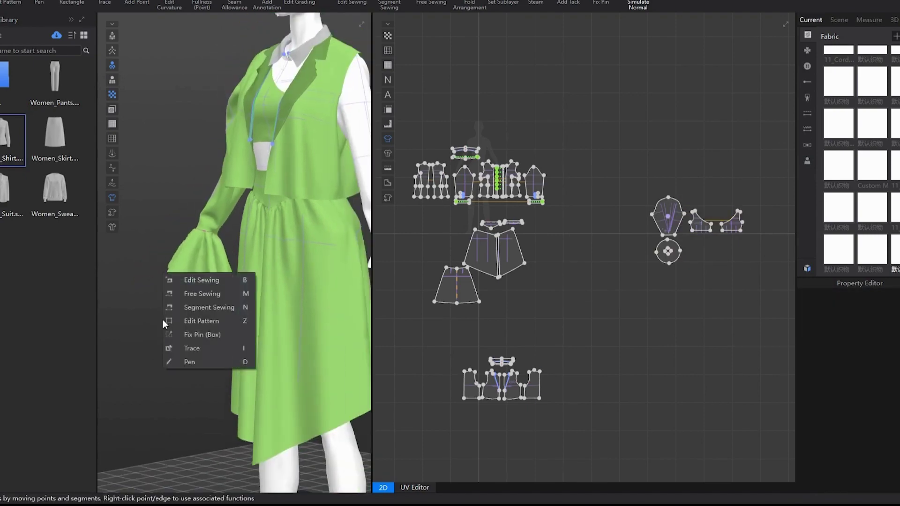
click(142, 295)
middle_drag(213, 304, 151, 313)
right_drag(151, 313, 140, 363)
key(space)
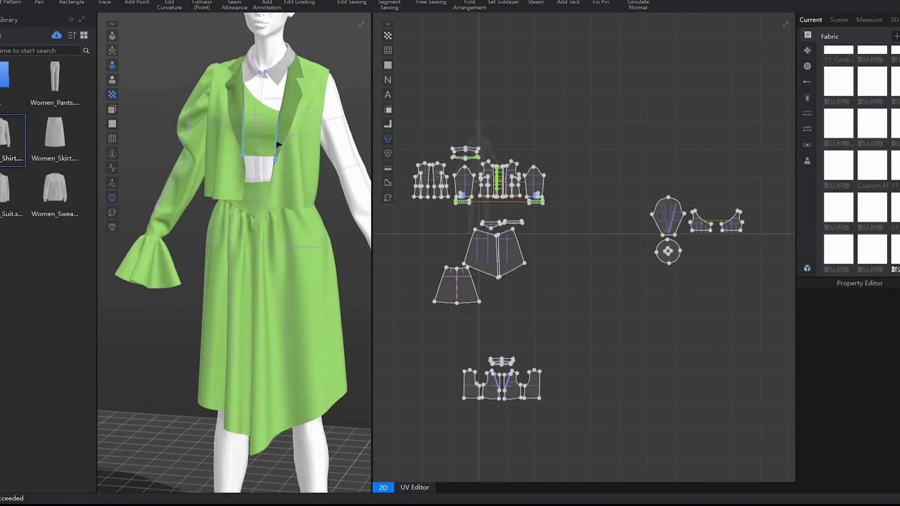
Move the back skirt panel and its waistband beside the pointed front skirt panels in the 2D layout
right_drag(277, 145, 409, 149)
scroll(292, 137, up, 4)
scroll(268, 156, down, 3)
scroll(479, 194, down, 3)
scroll(488, 157, up, 4)
middle_drag(488, 157, 575, 101)
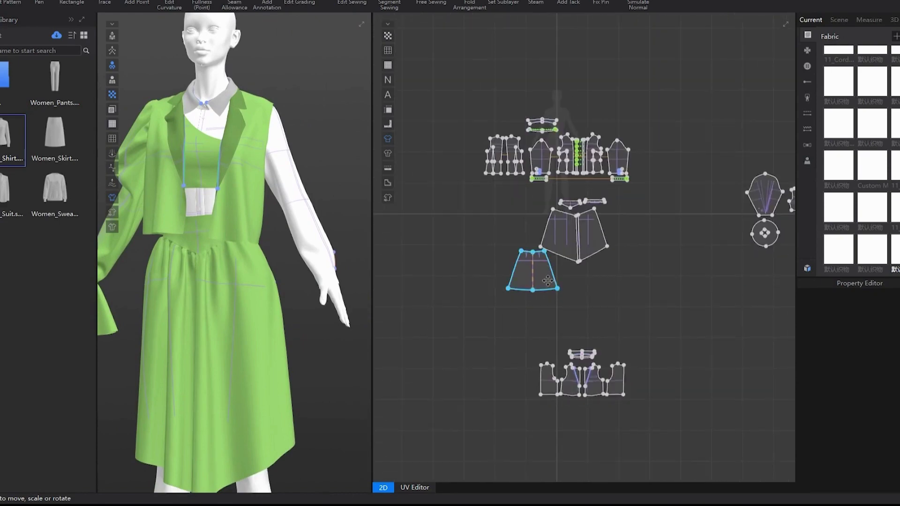
drag(548, 281, 524, 235)
drag(595, 202, 508, 196)
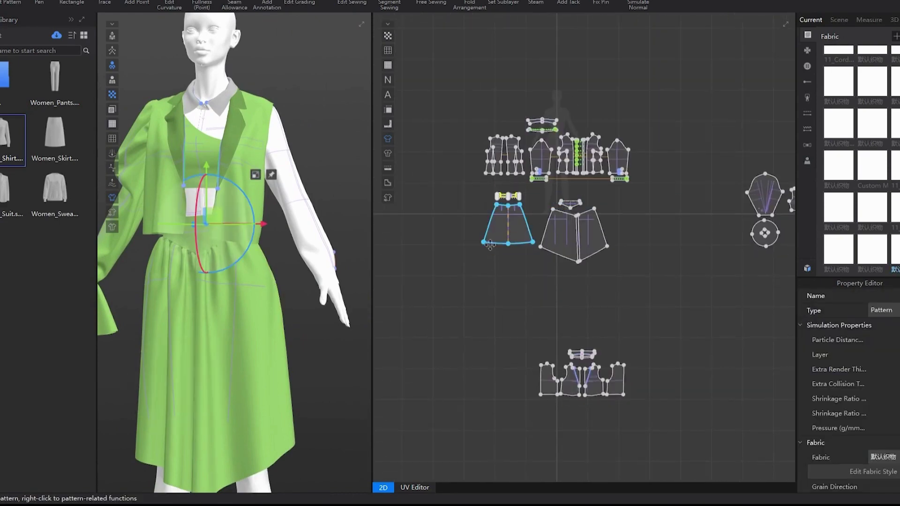
Move the vest patterns directly below the skirt pieces and the puff sleeve and circular cuff beside the skirt
drag(628, 437, 522, 335)
drag(569, 379, 524, 288)
drag(767, 189, 629, 206)
drag(765, 237, 632, 263)
Place the one-sleeved top's bodice patterns next to its sleeve and circular cuff in the 2D layout
scroll(699, 223, down, 2)
middle_drag(699, 223, 652, 233)
drag(714, 187, 796, 252)
drag(762, 218, 489, 216)
click(448, 150)
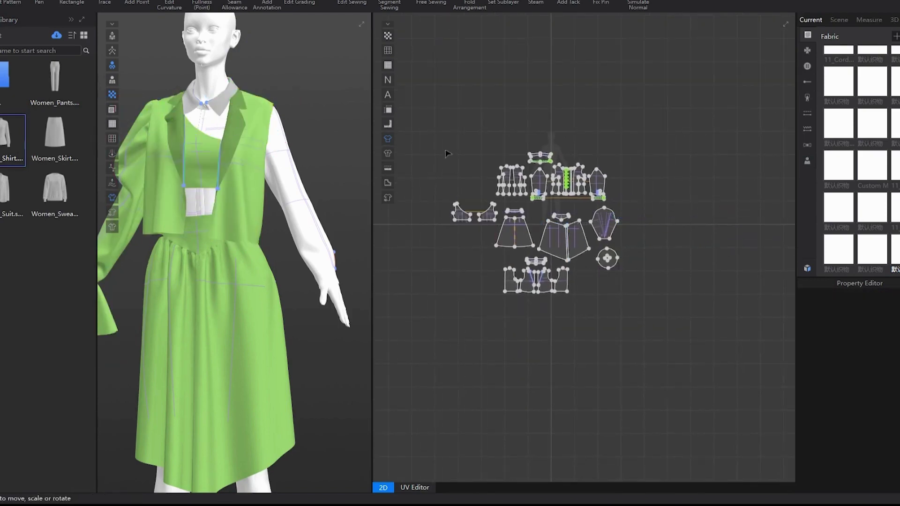
scroll(445, 149, up, 2)
drag(444, 192, 458, 220)
drag(507, 271, 508, 273)
drag(504, 223, 716, 258)
key(z)
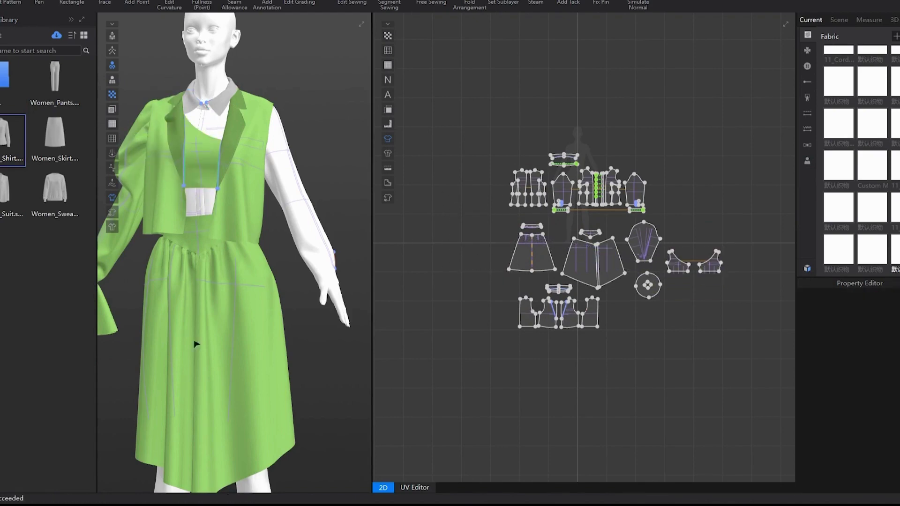
Inspect the outfit's collar, lapels, sleeve and vest from the front and back
scroll(195, 343, down, 2)
right_drag(323, 185, 332, 167)
scroll(318, 169, up, 2)
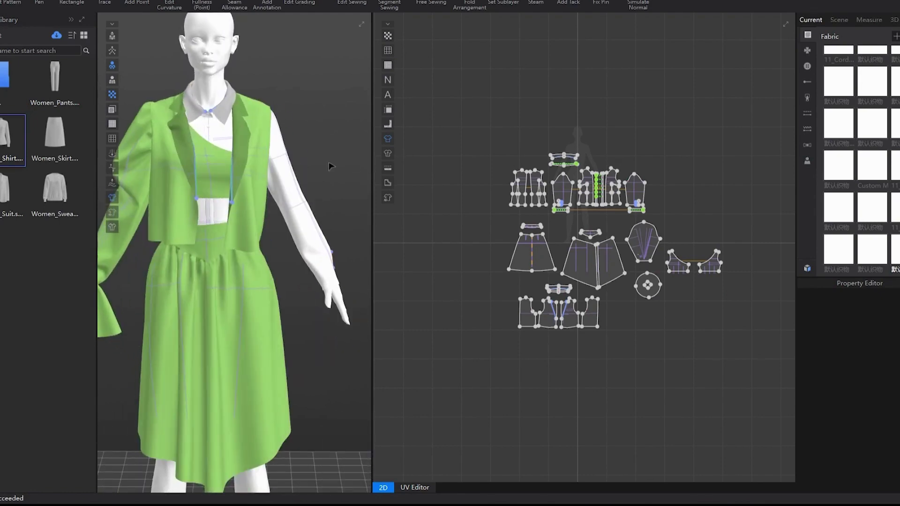
scroll(225, 145, up, 2)
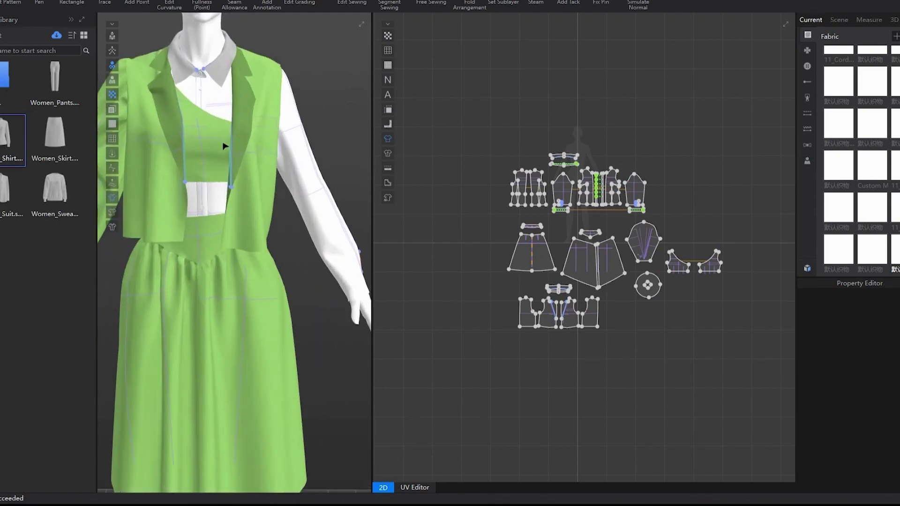
right_drag(225, 144, 267, 149)
middle_drag(267, 149, 358, 111)
scroll(311, 195, up, 2)
scroll(293, 165, down, 1)
scroll(292, 166, down, 2)
right_drag(358, 111, 229, 135)
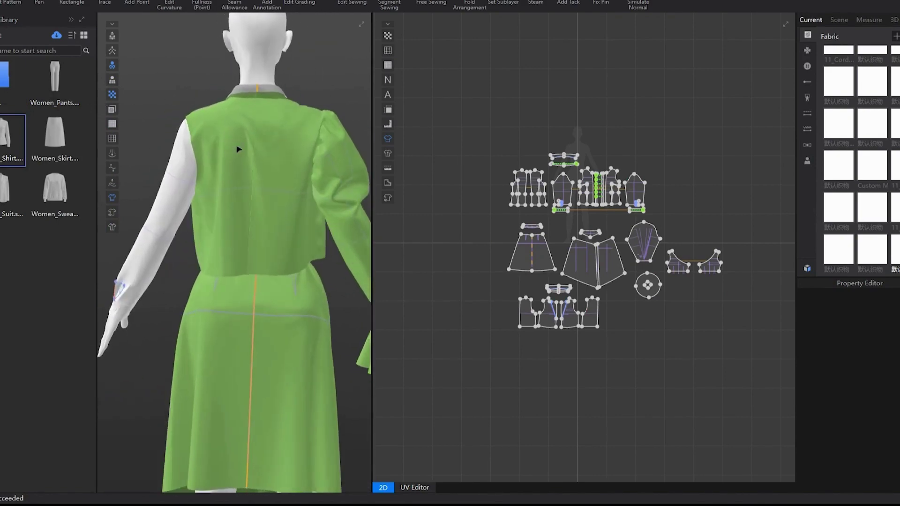
Simulate while adjusting the vest's back panel on the white-sleeve side, and stop the simulation
click(228, 149)
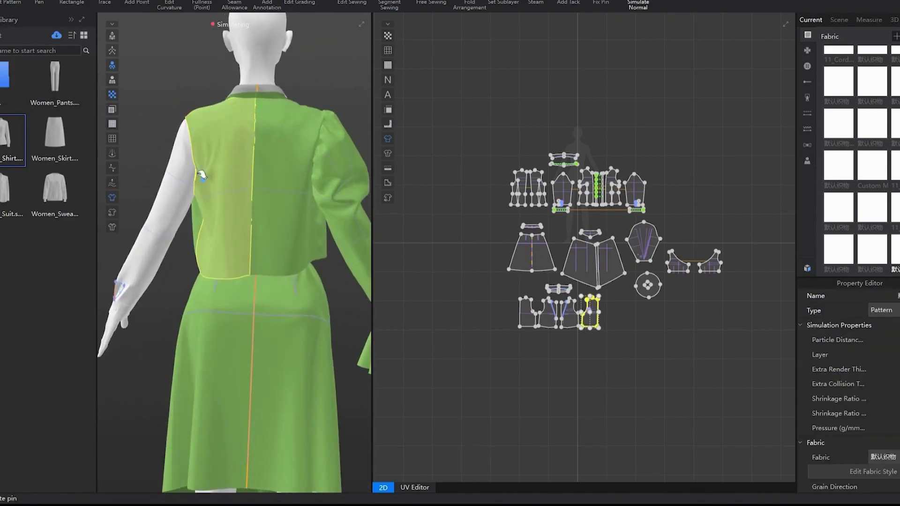
key(space)
click(305, 78)
Examine the finished full-length outfit from the side and front
right_drag(305, 78, 248, 134)
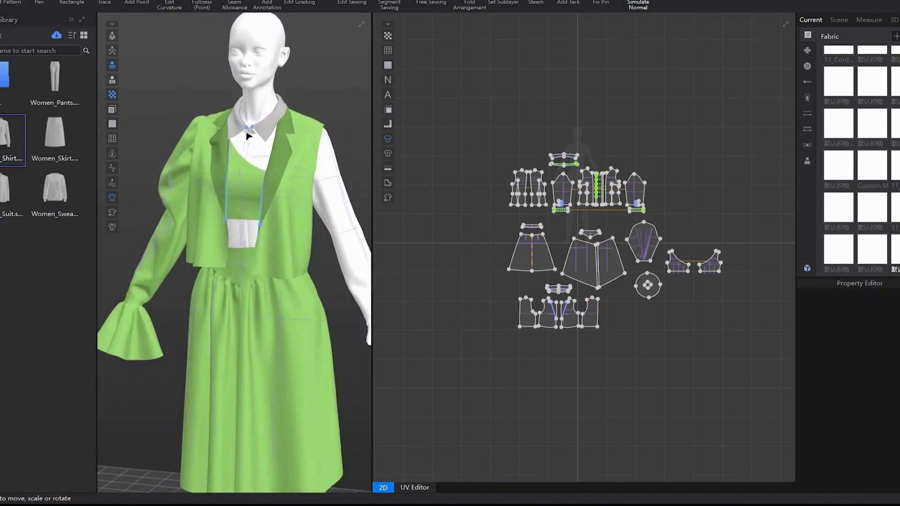
scroll(253, 132, down, 2)
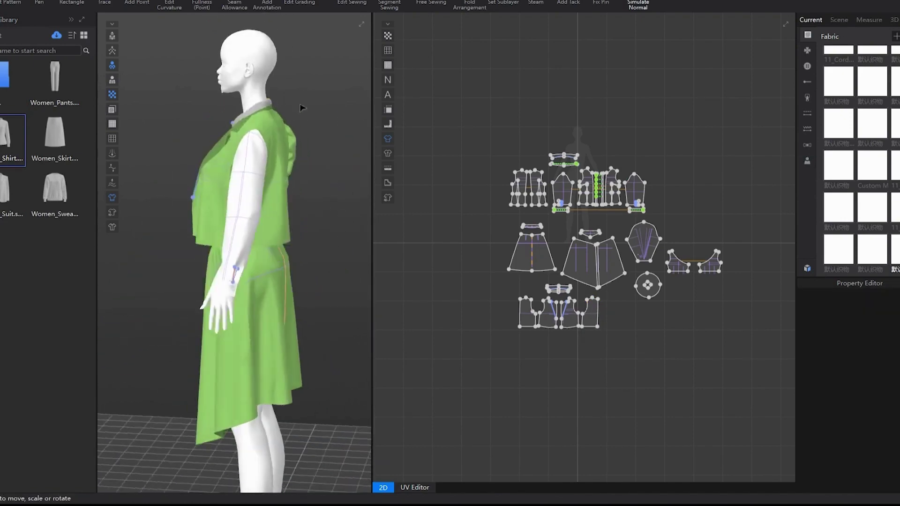
scroll(300, 109, down, 2)
mouse_move(300, 108)
right_down()
mouse_move(313, 136)
mouse_move(367, 125)
mouse_move(381, 141)
mouse_move(294, 140)
mouse_move(522, 151)
mouse_move(323, 112)
mouse_move(293, 98)
right_up()
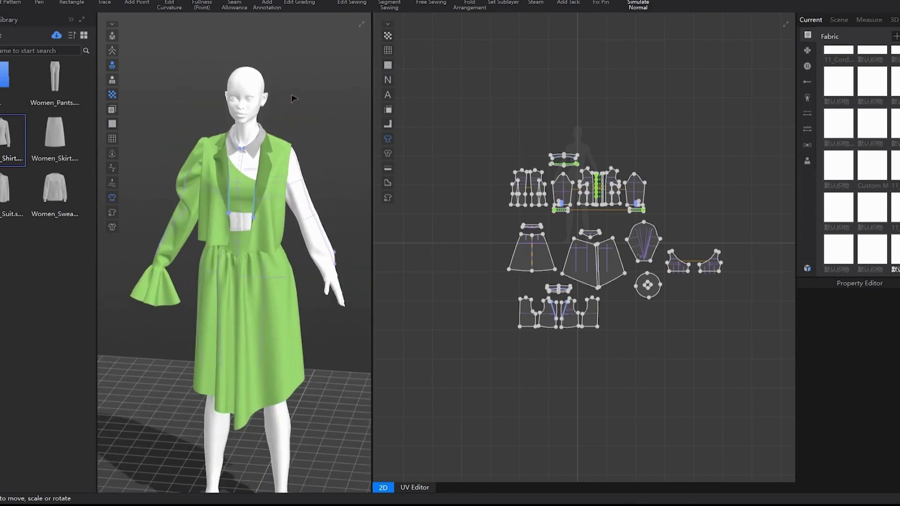